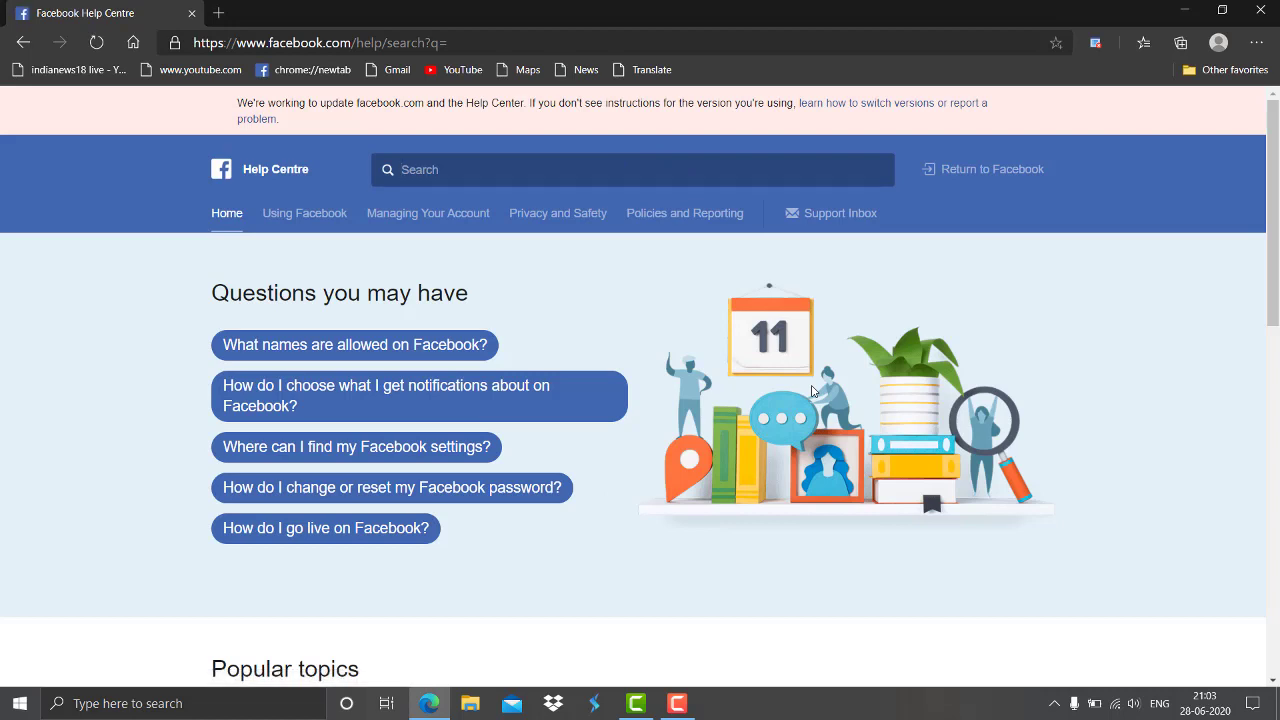
Step: Search the Help Centre for "account verification blue badge" and open the article "How do I request a verified badge on Facebook?"
text(account verifi)
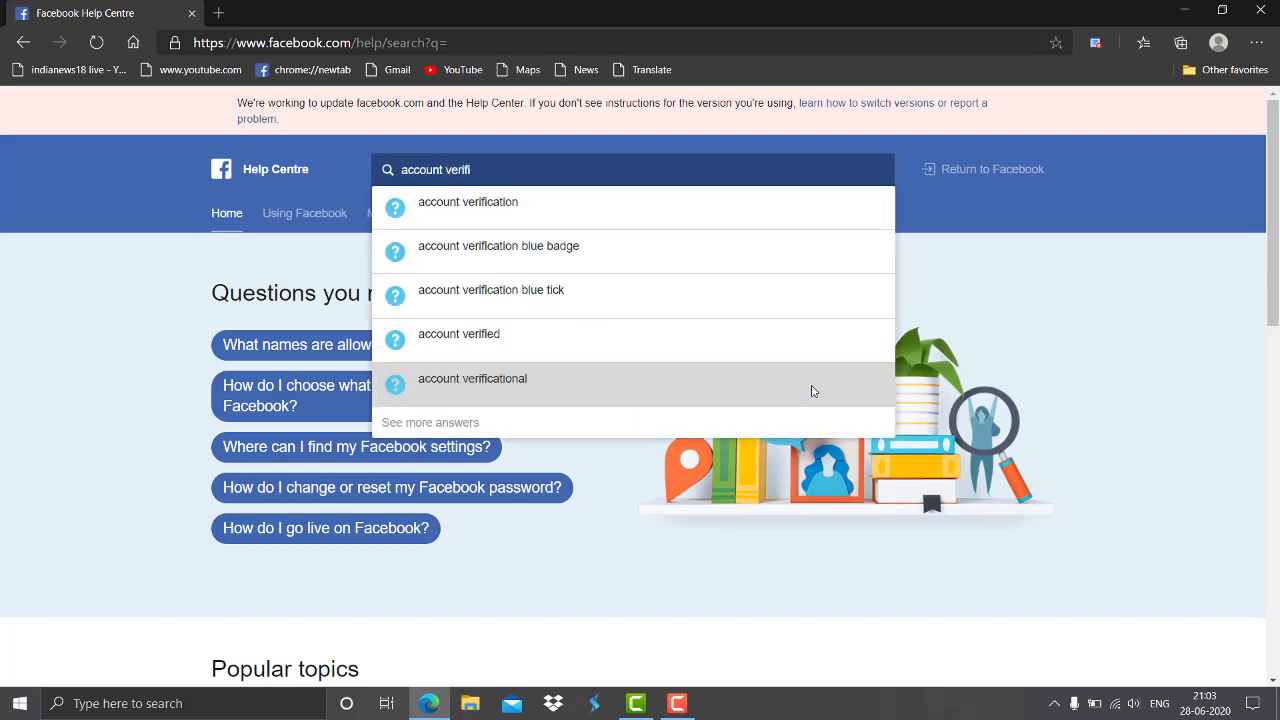
click(491, 256)
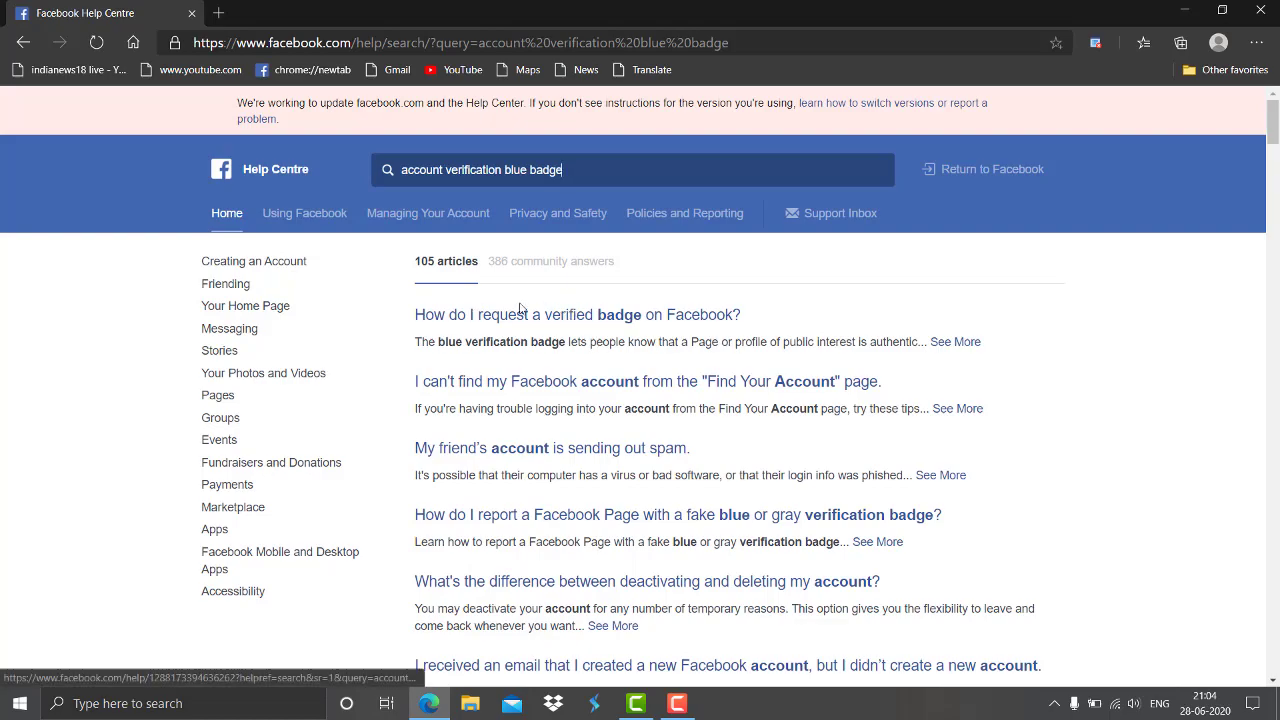
scroll(640, 450, down, 5)
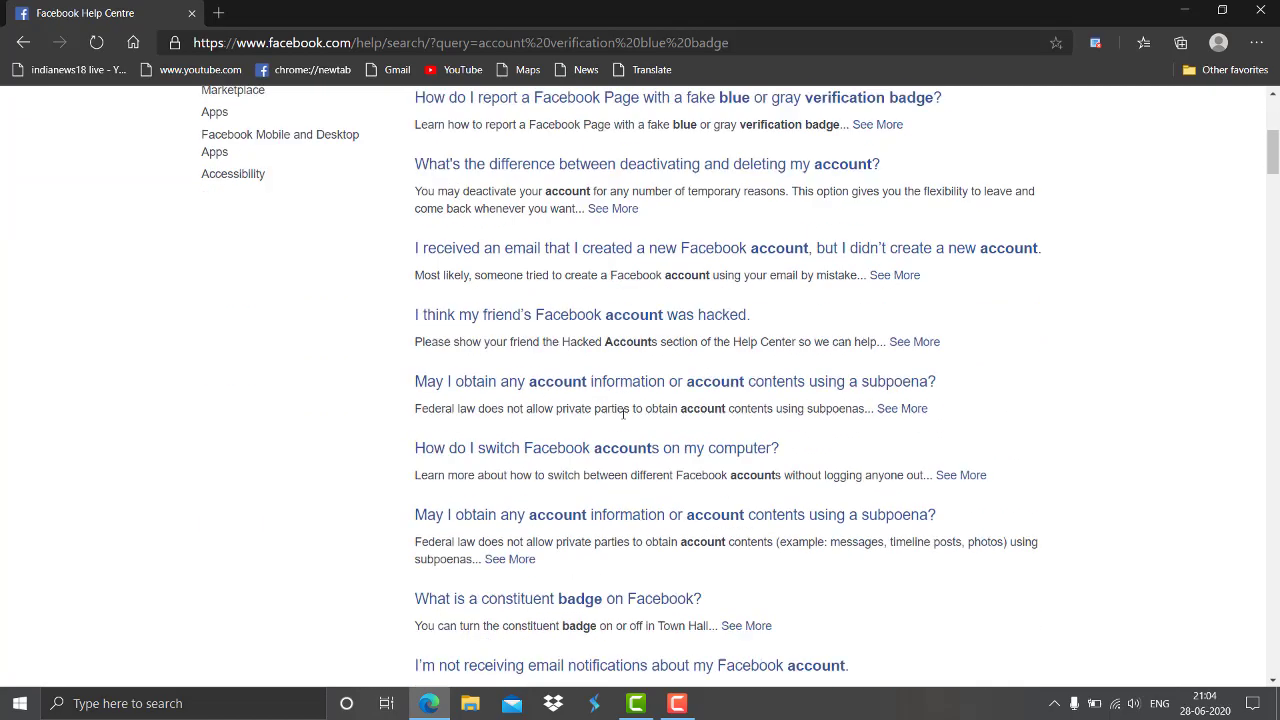
scroll(622, 420, up, 5)
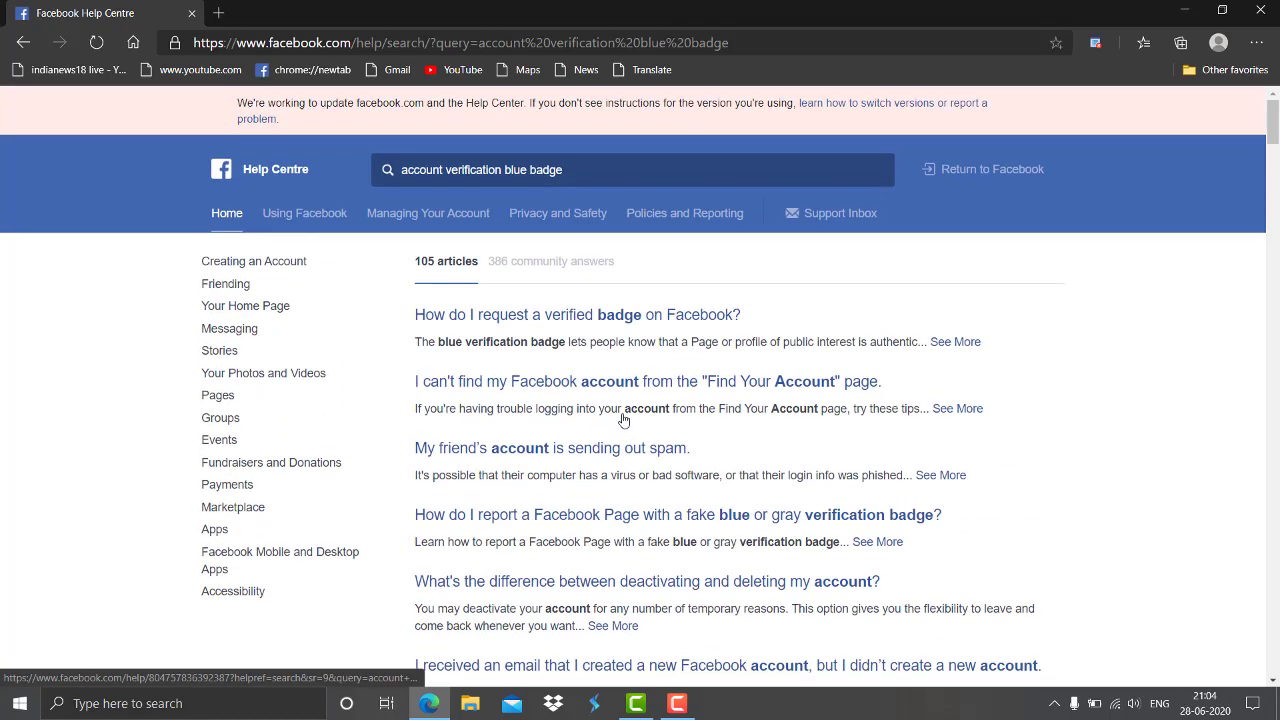
click(645, 320)
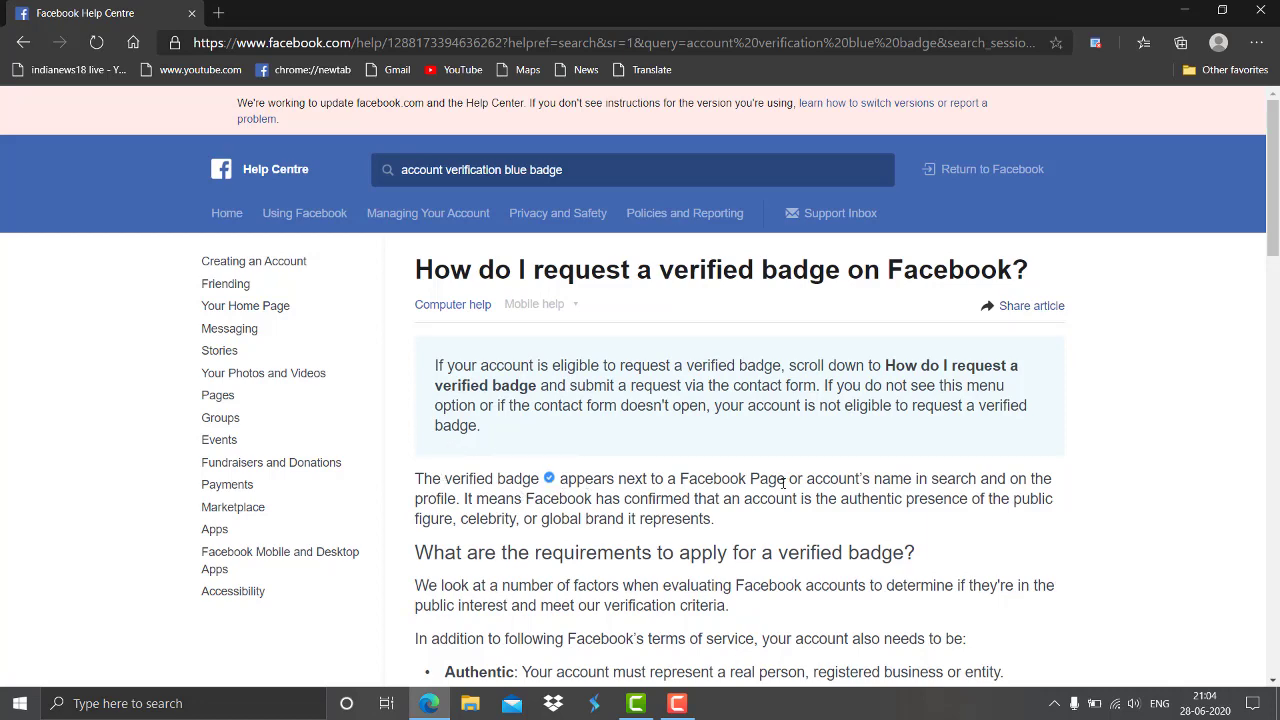
Step: Open the contact form linked in the article's "How do I request a verified badge?" section
scroll(783, 482, down, 4)
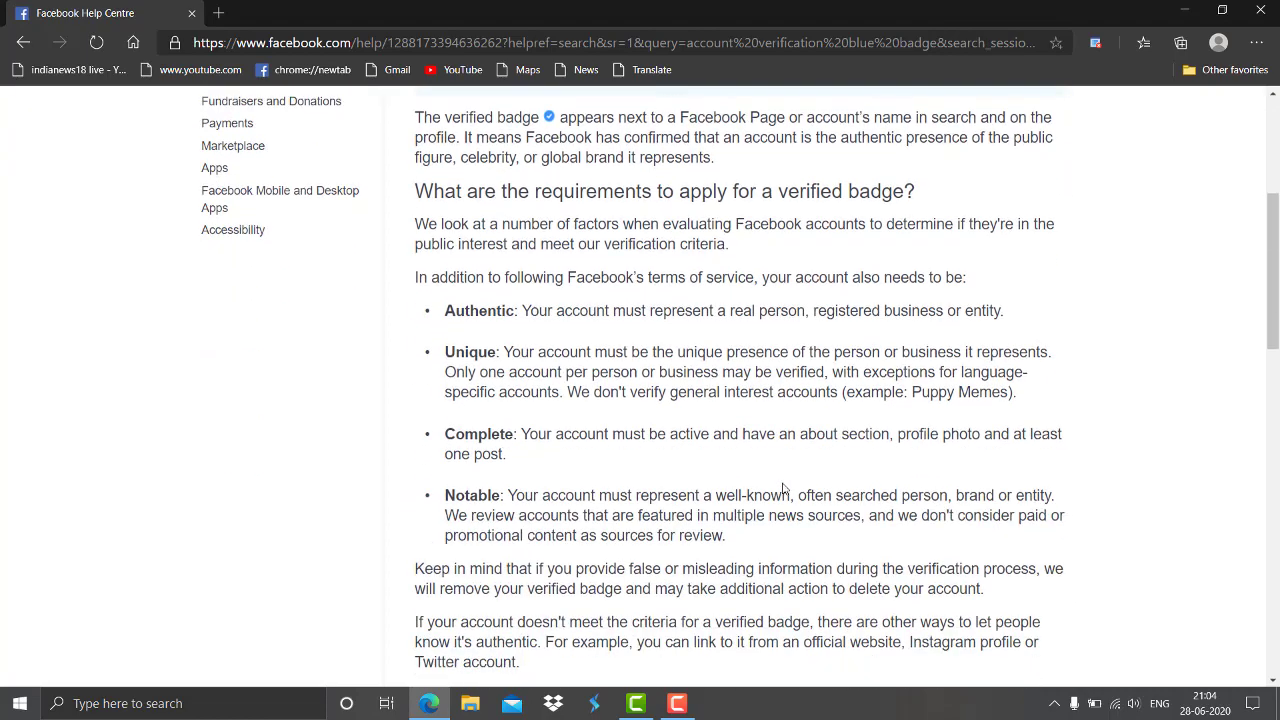
scroll(783, 488, down, 4)
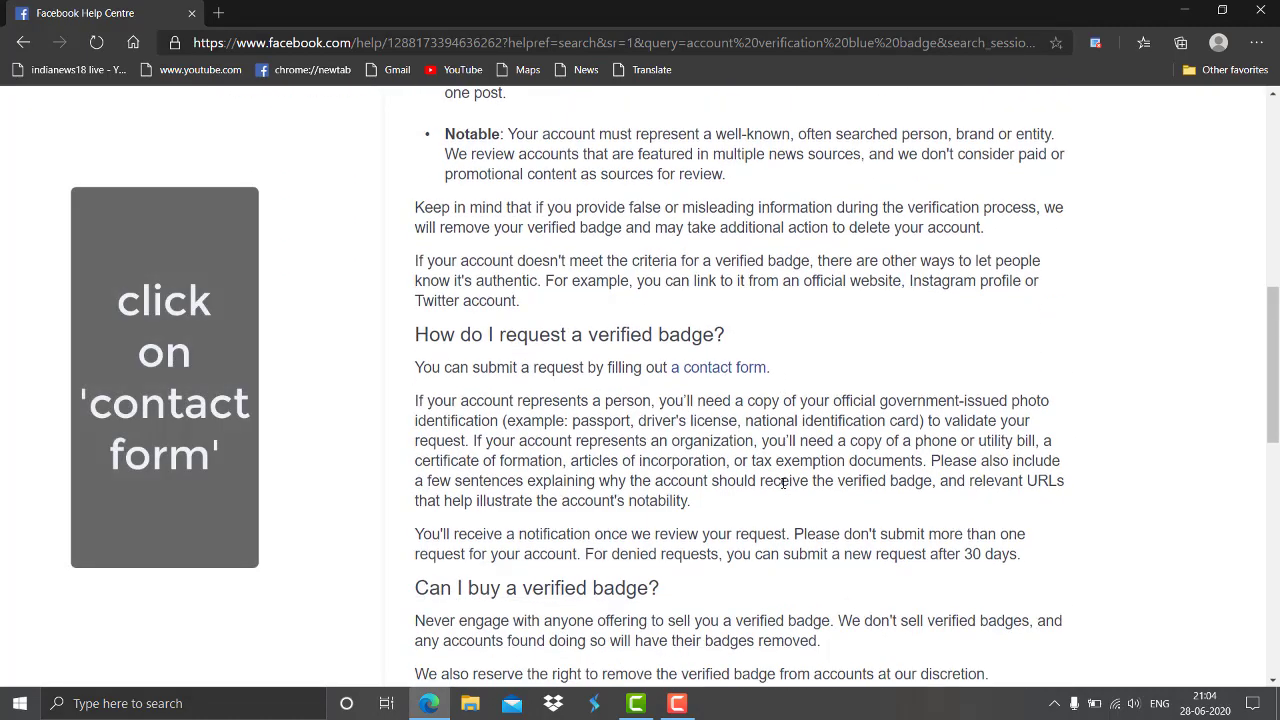
scroll(783, 482, down, 2)
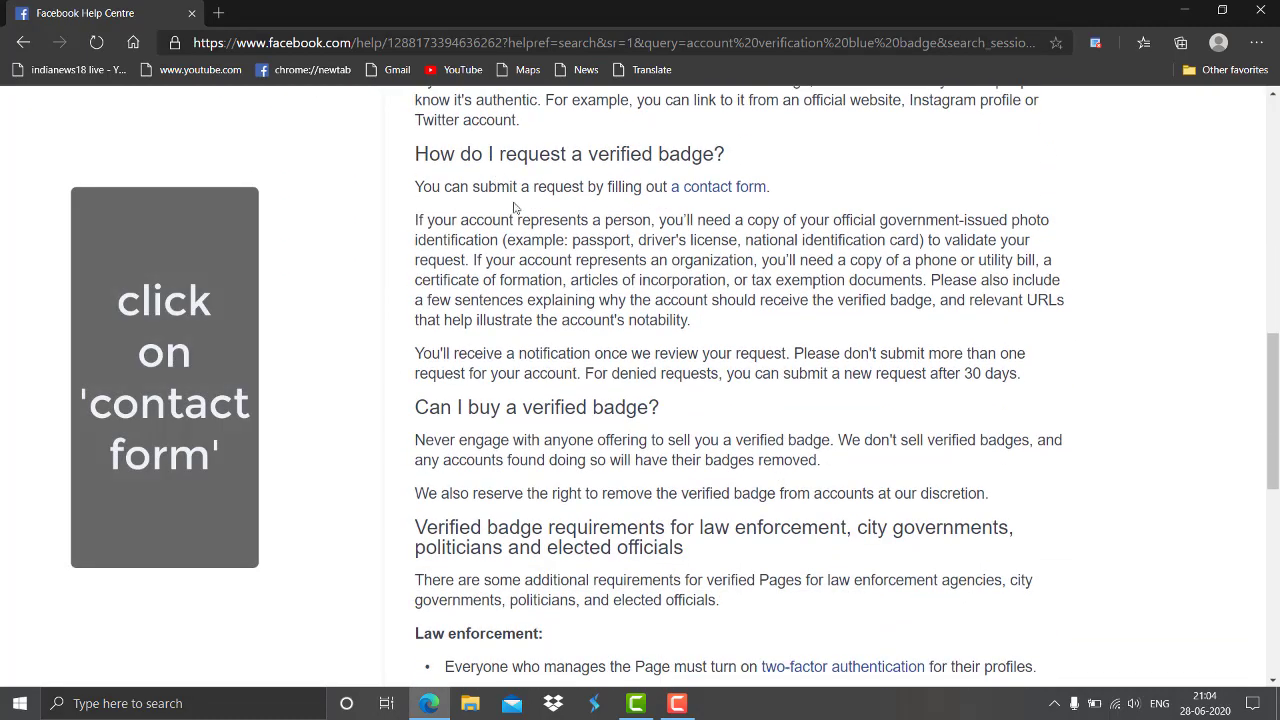
click(731, 190)
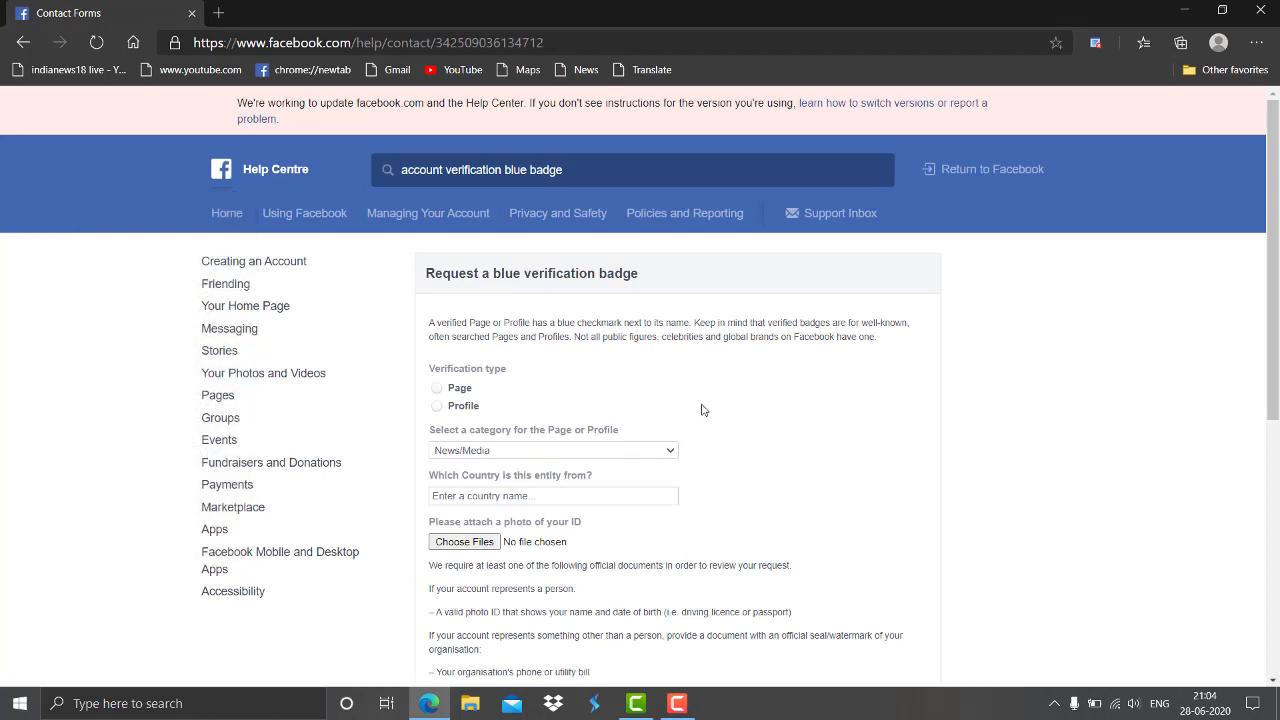
Step: Examine the blue verification badge form's verification types, category options, ID document requirements and remaining fields
scroll(494, 360, down, 1)
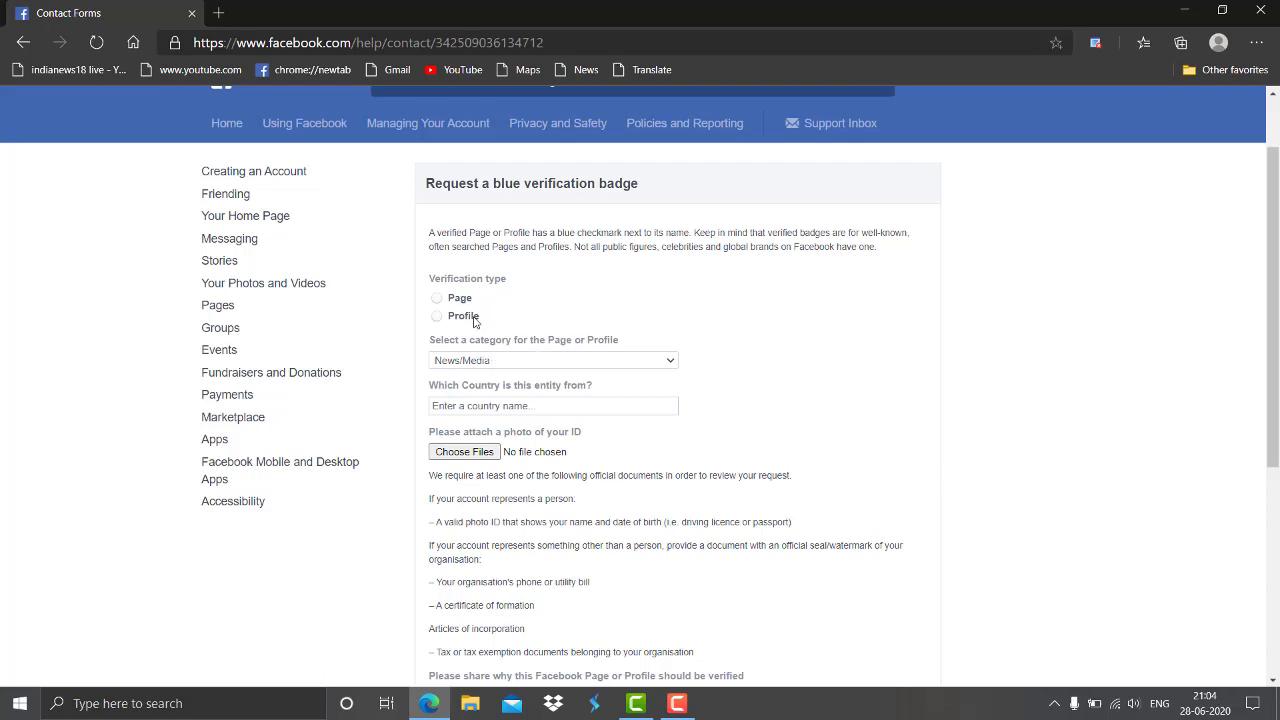
scroll(533, 385, down, 1)
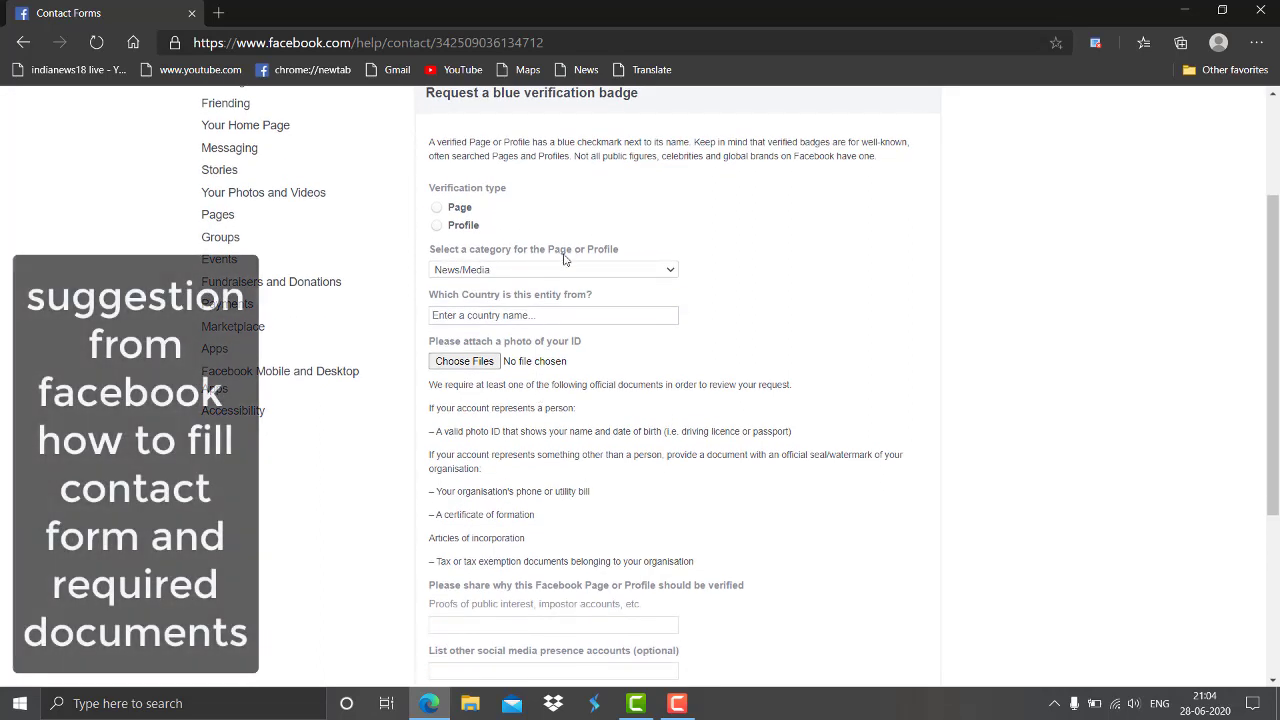
click(596, 267)
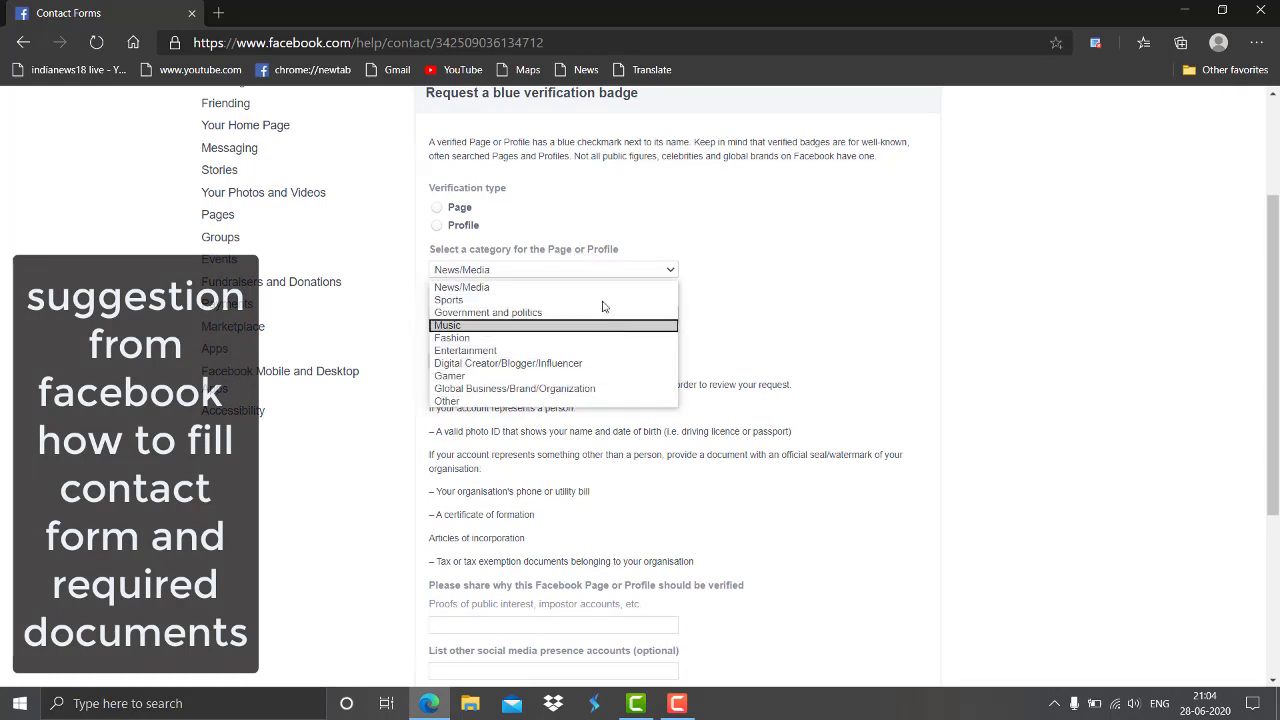
click(641, 281)
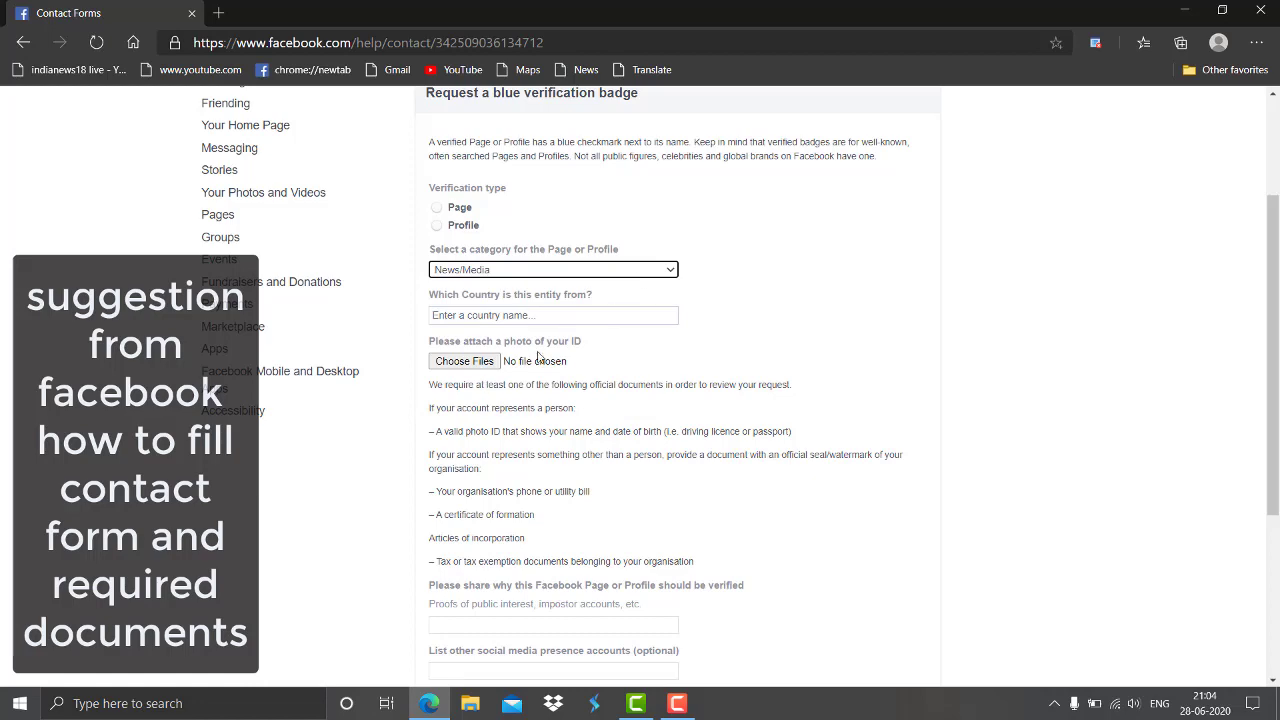
scroll(538, 357, down, 1)
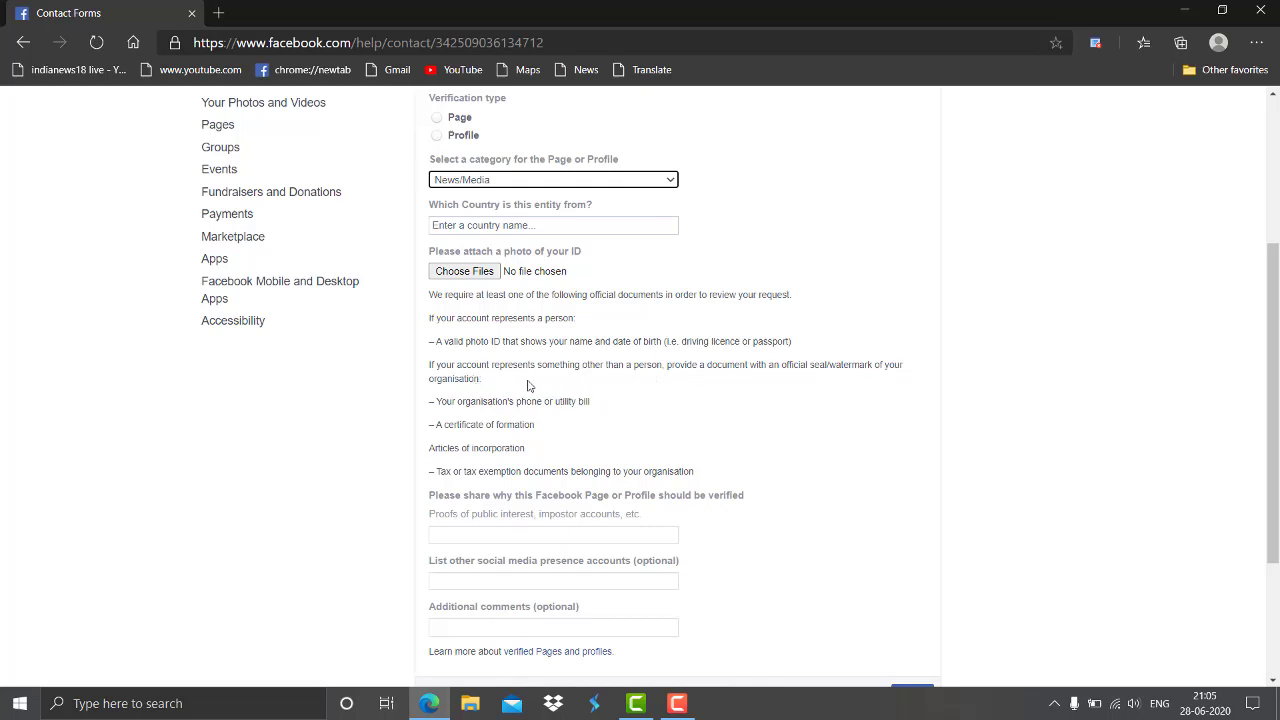
scroll(532, 455, down, 2)
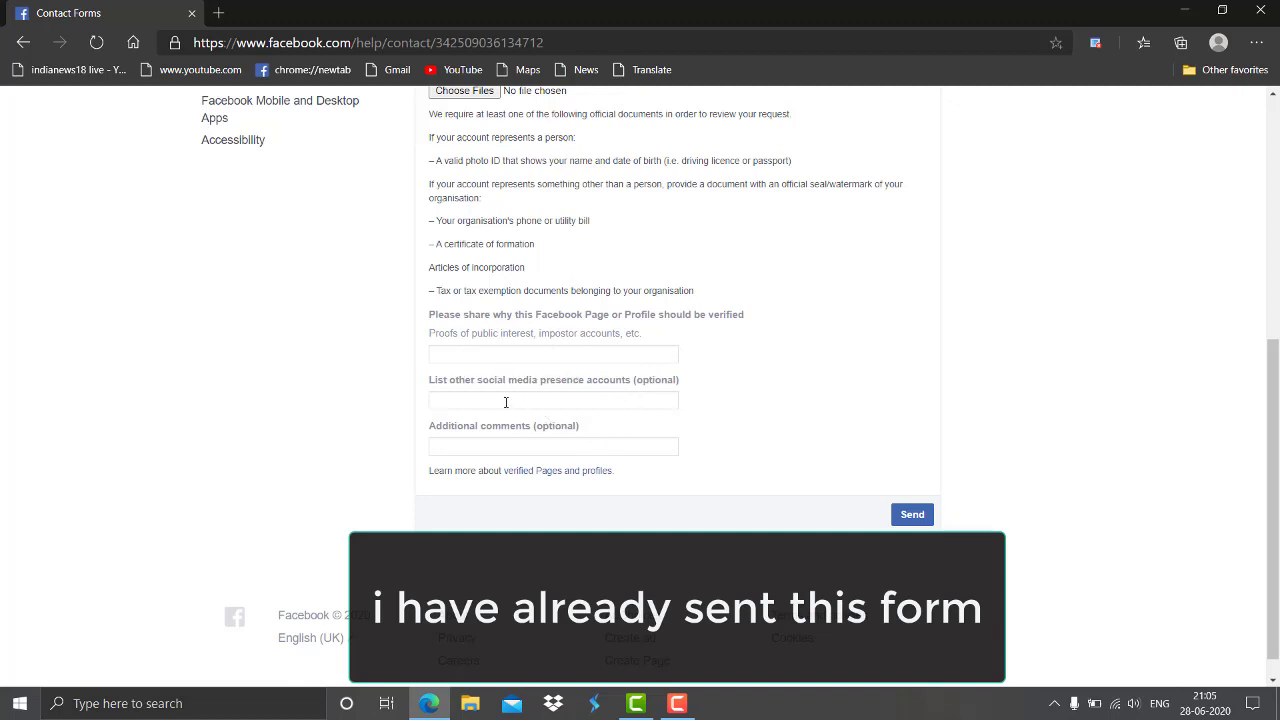
scroll(537, 428, down, 1)
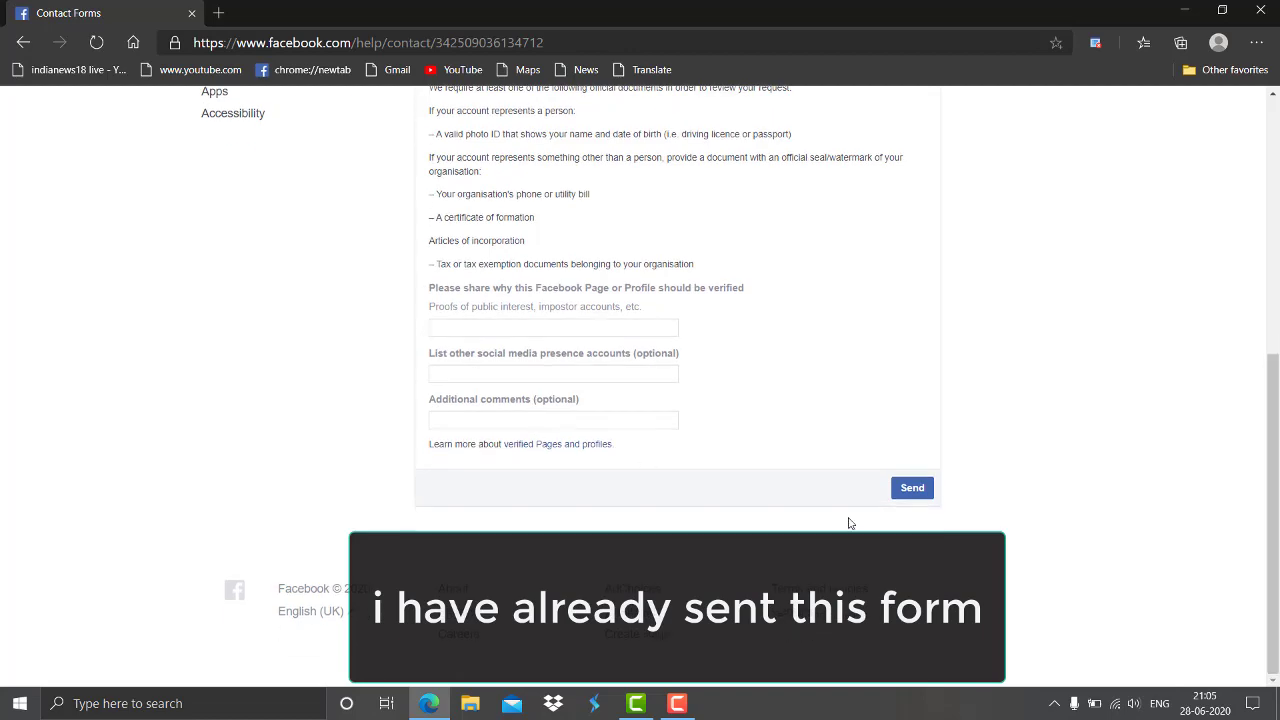
scroll(849, 523, up, 5)
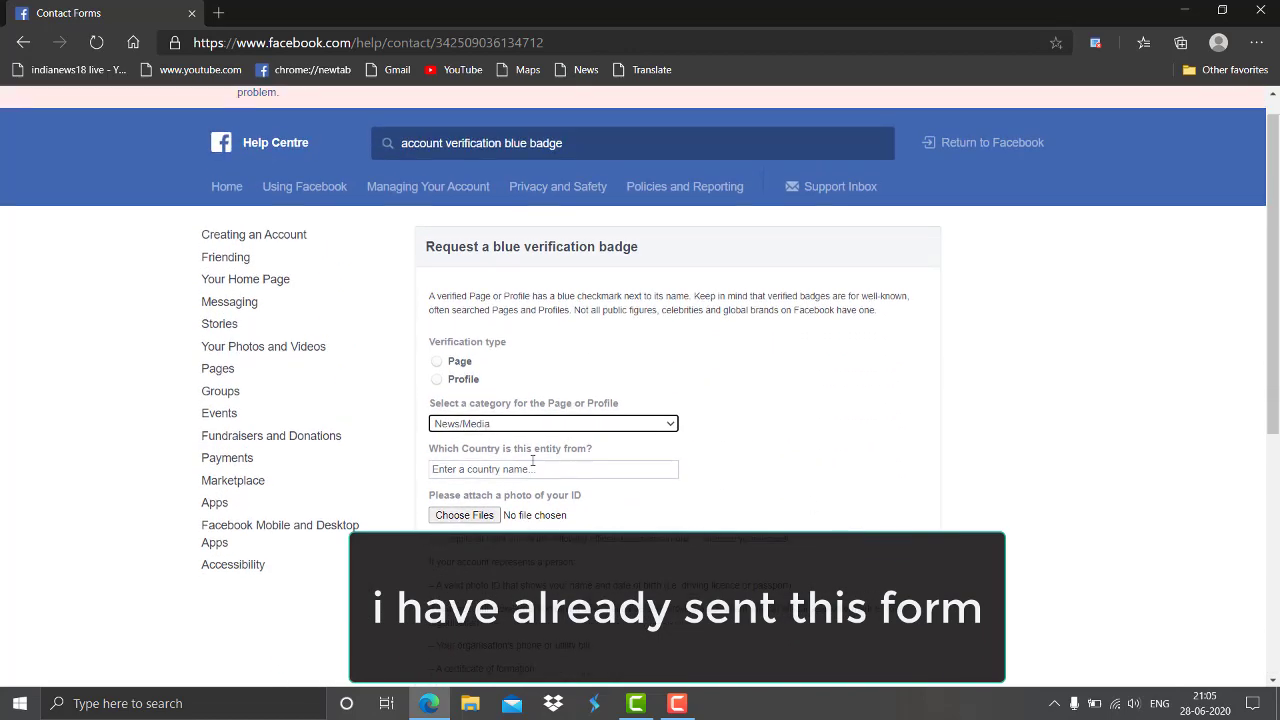
Step: Close the extra Smart Tips & Tricks tab and set the form to verify a Page, choosing Smart Tips & Tricks
click(451, 385)
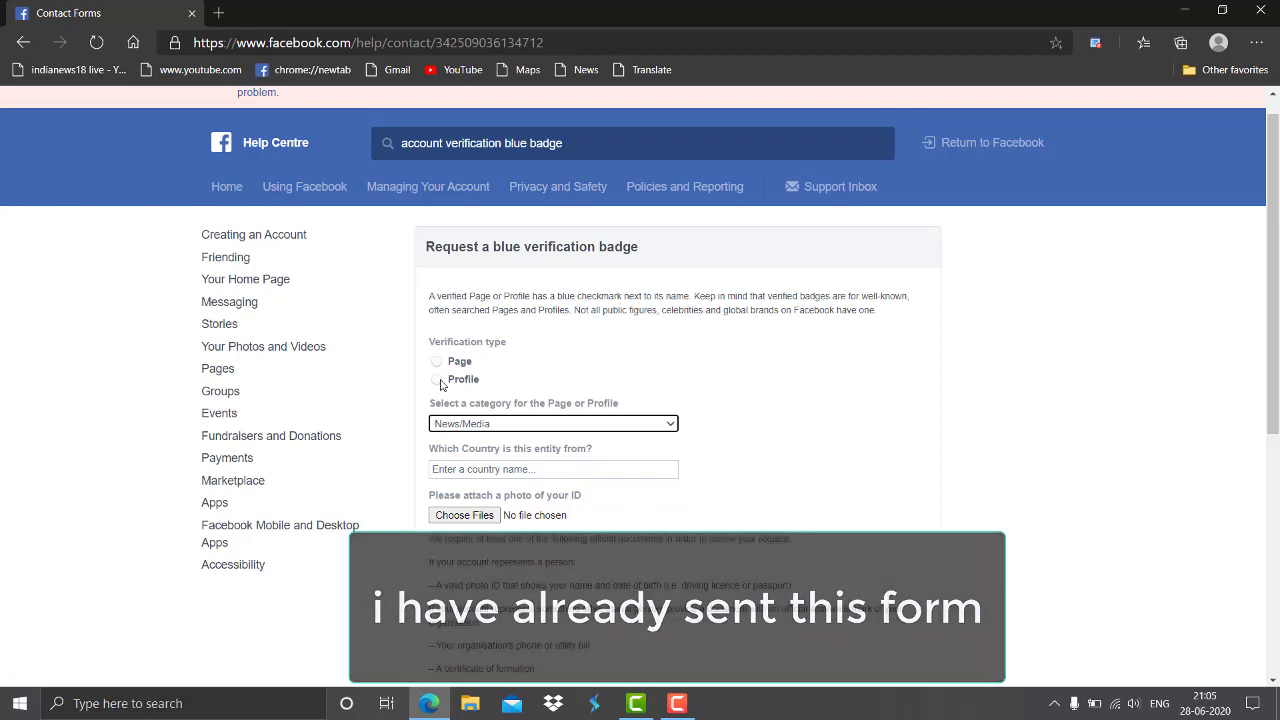
scroll(574, 465, down, 1)
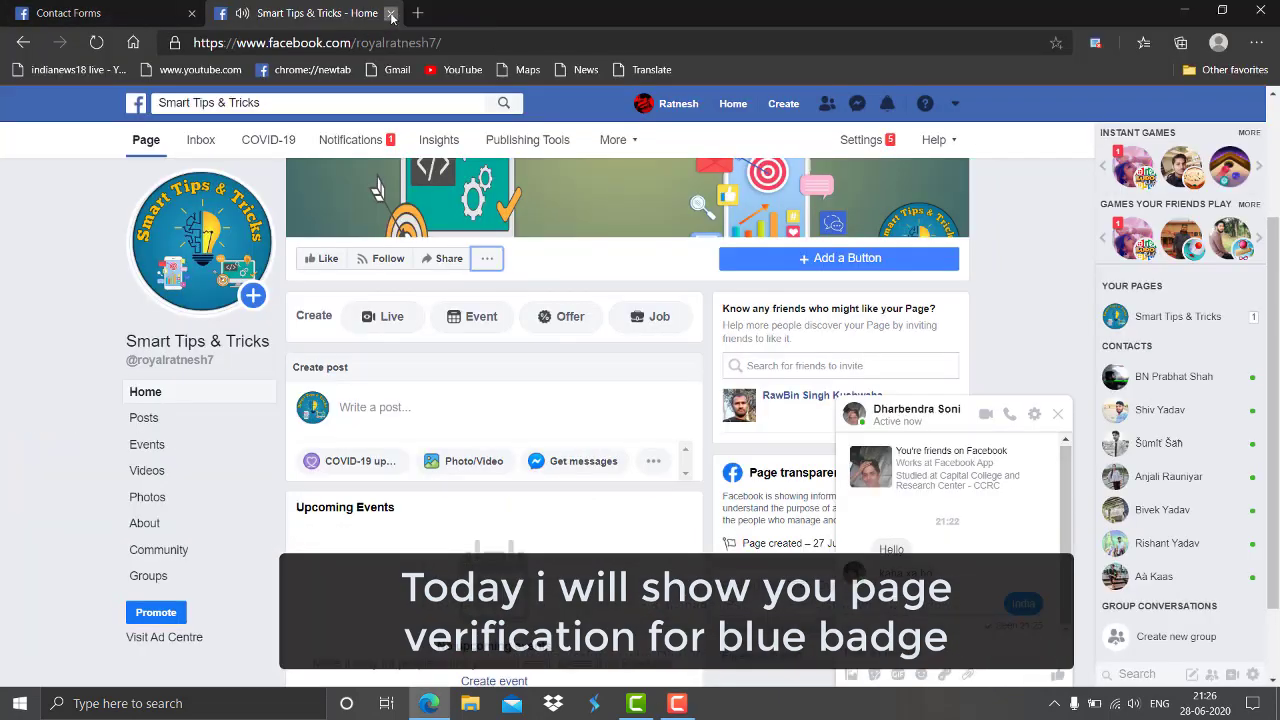
click(391, 14)
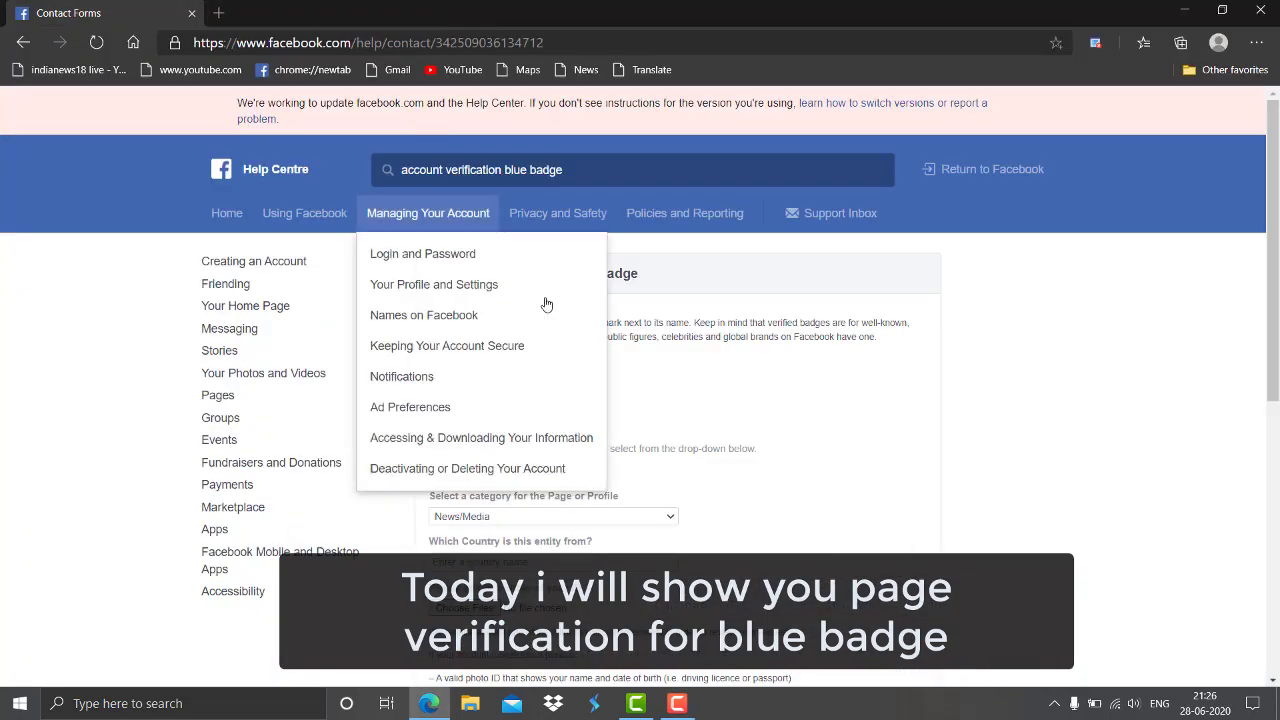
scroll(535, 382, down, 1)
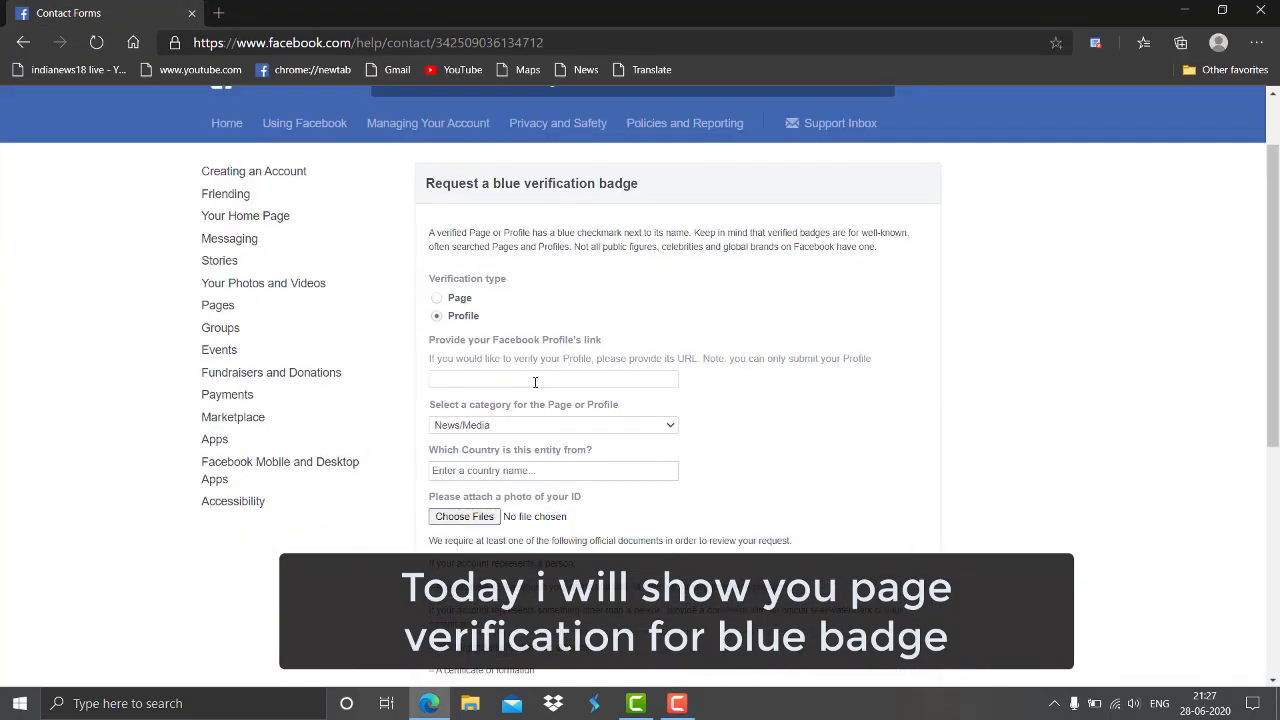
click(437, 298)
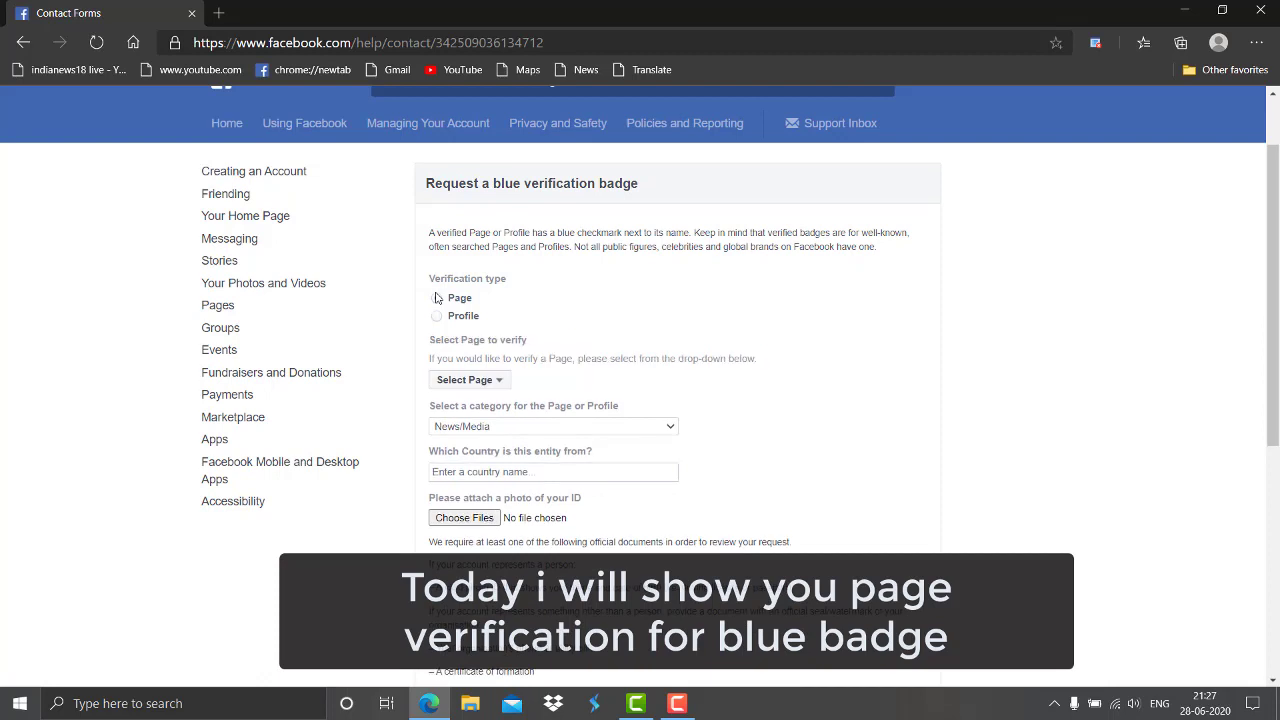
click(466, 379)
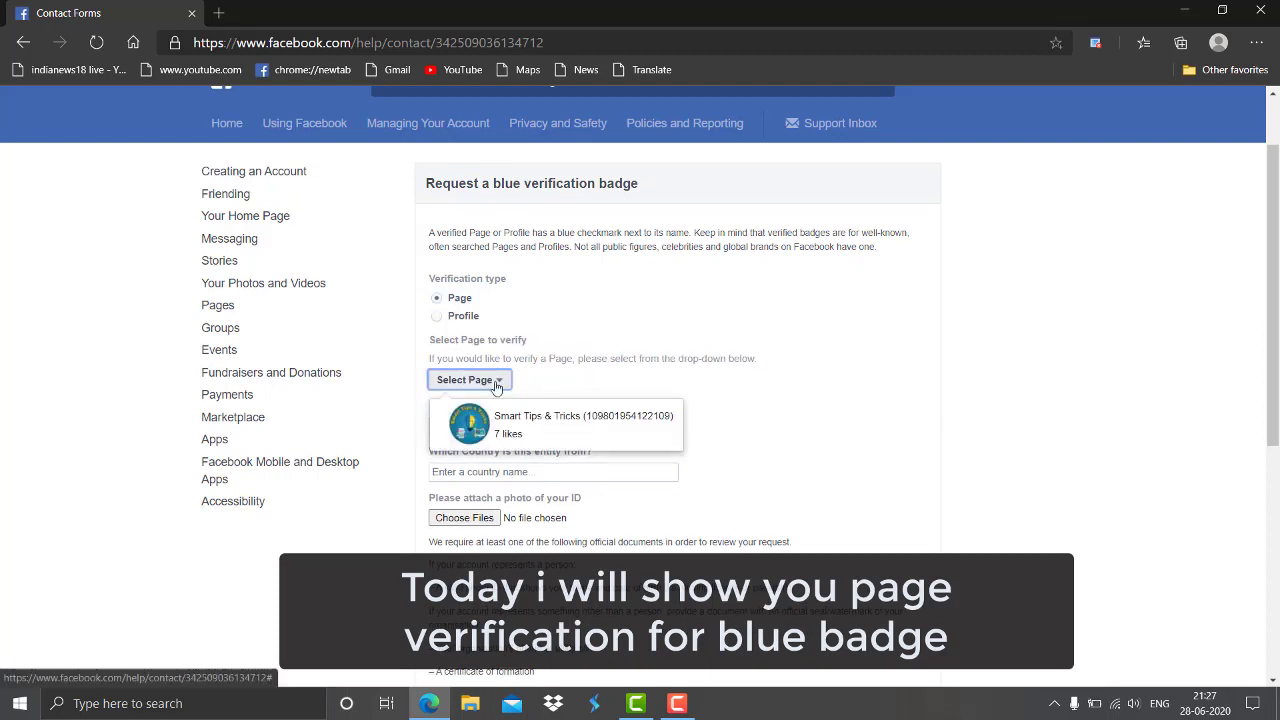
click(545, 425)
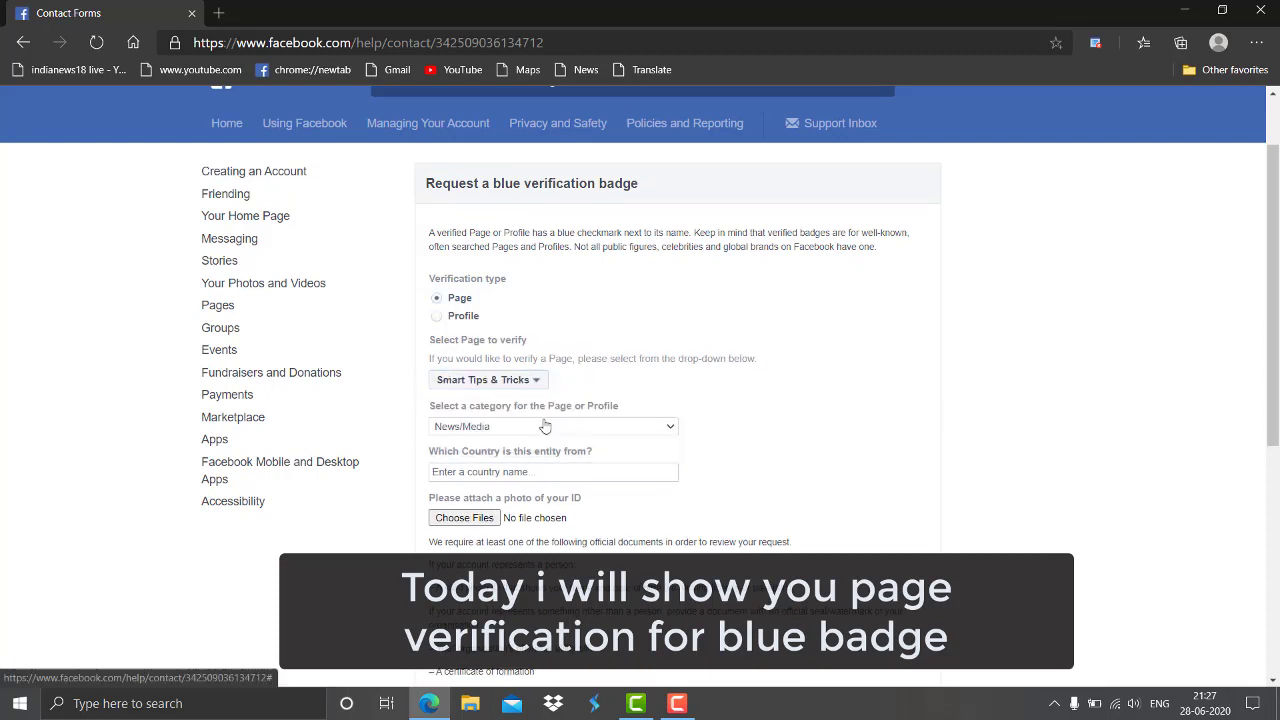
Step: Set the Page's category to Digital Creator/Blogger/Influencer and its country to Nepal
click(545, 426)
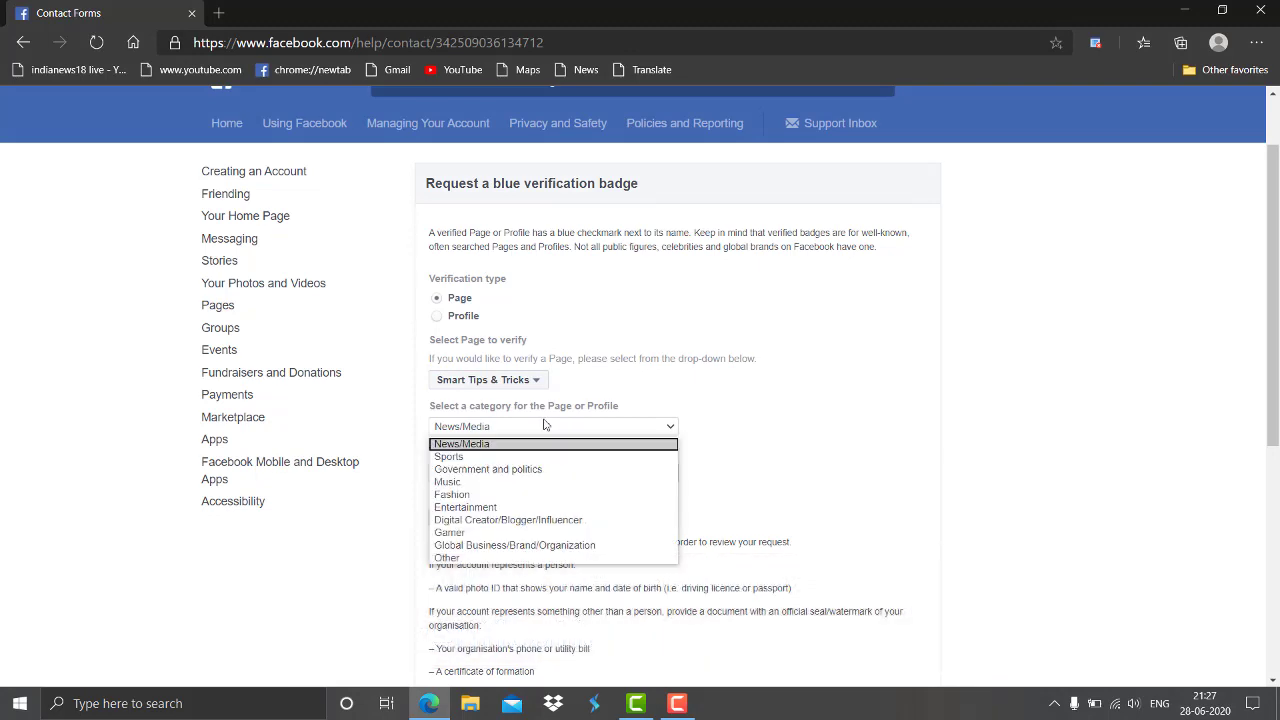
click(522, 521)
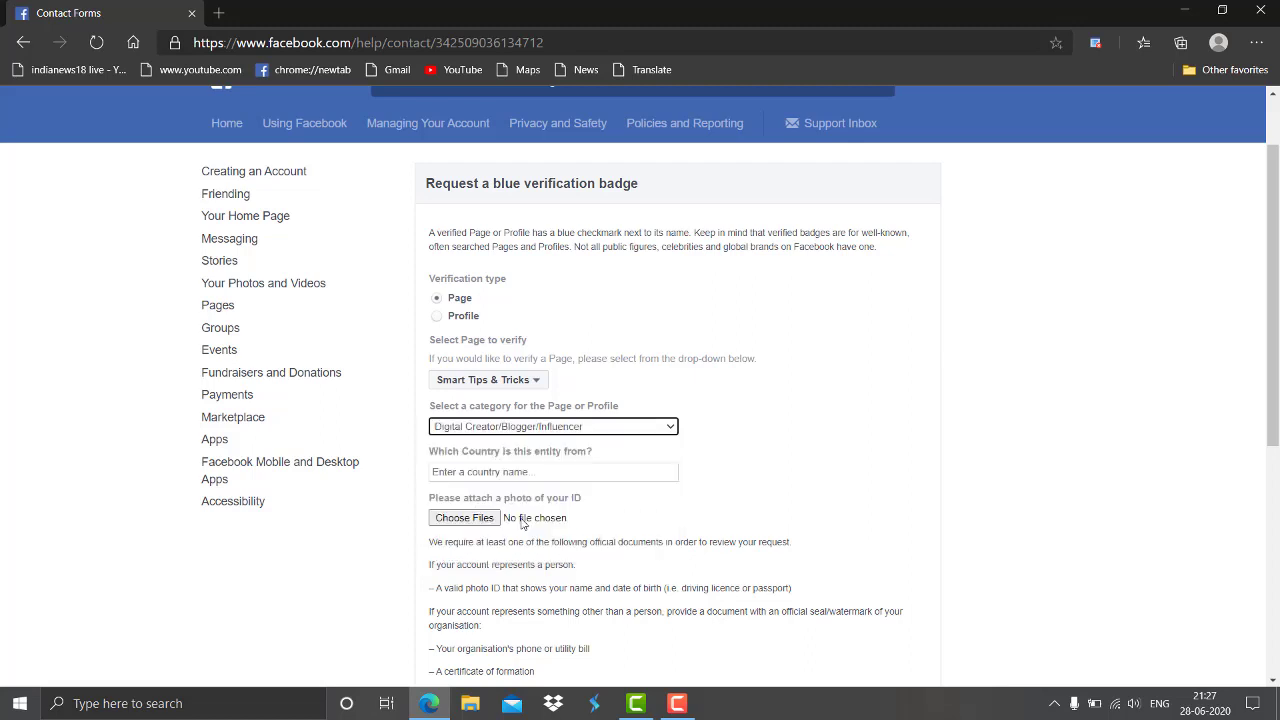
click(530, 471)
text(N)
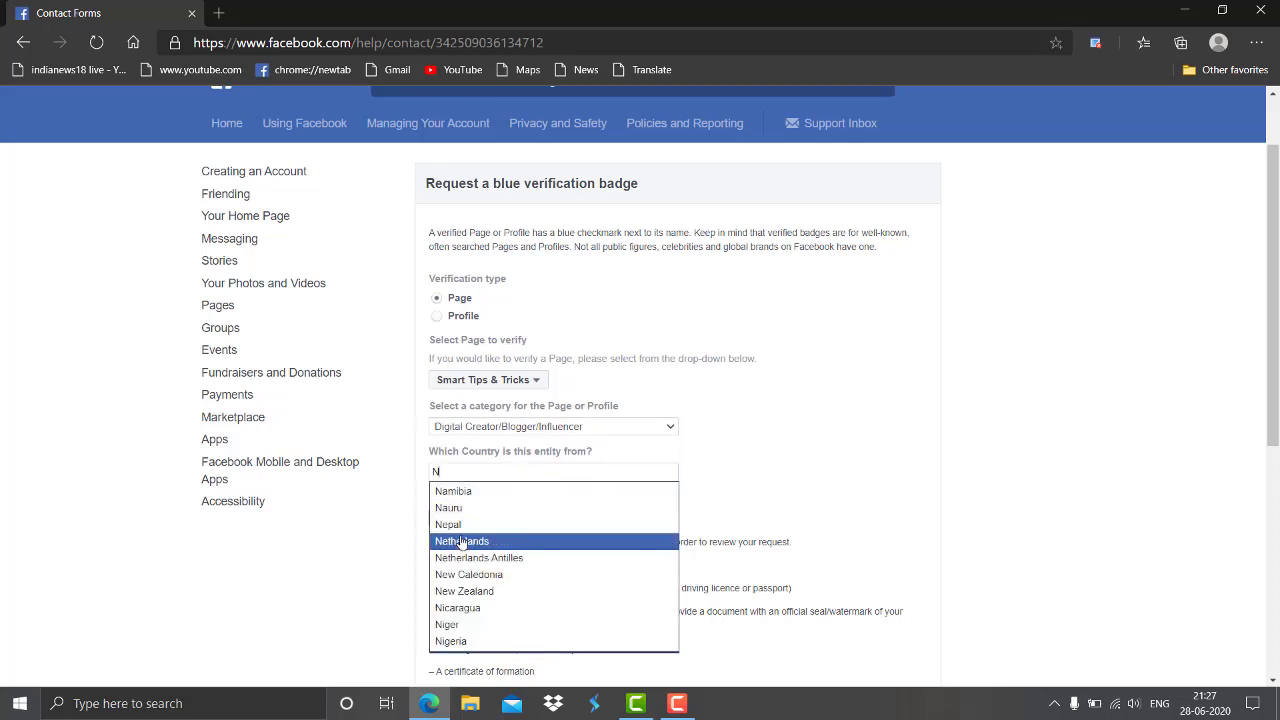
click(465, 524)
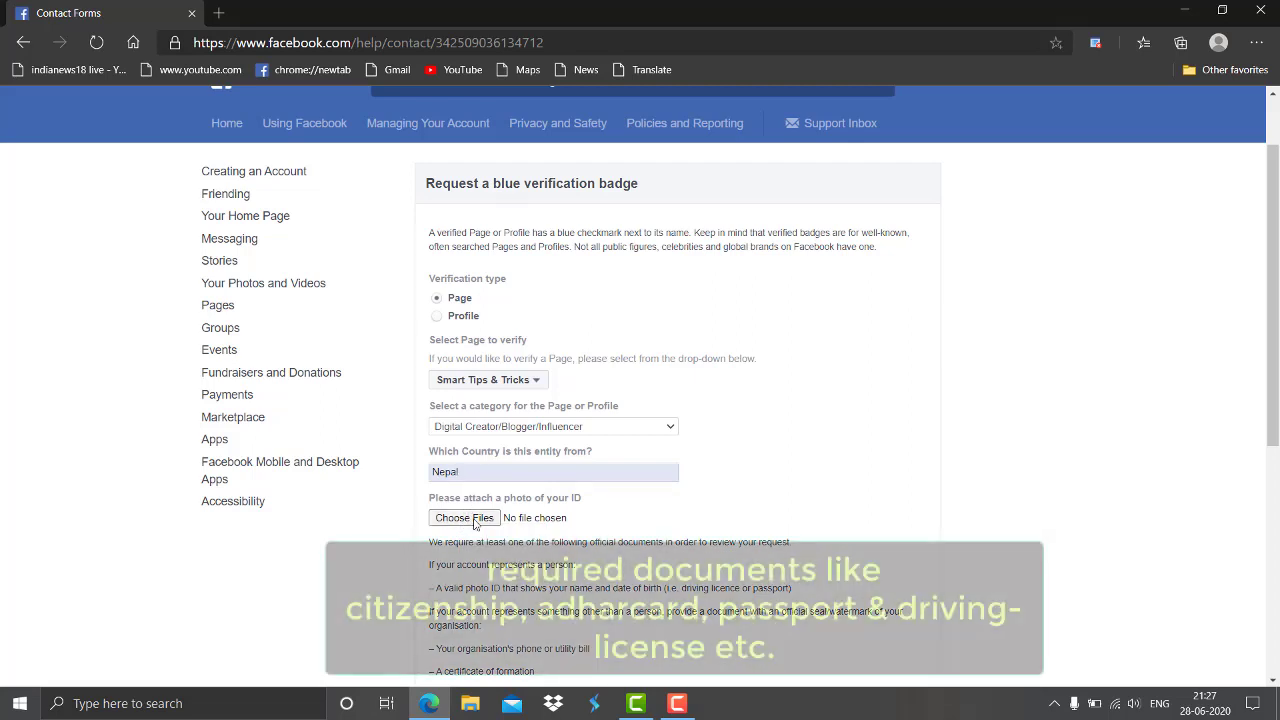
Step: Attach 479cc70a-909f-4538-b7eb-b5ee12034b90_khalti_resized.jpg from the Desktop folder as the ID photo
click(465, 517)
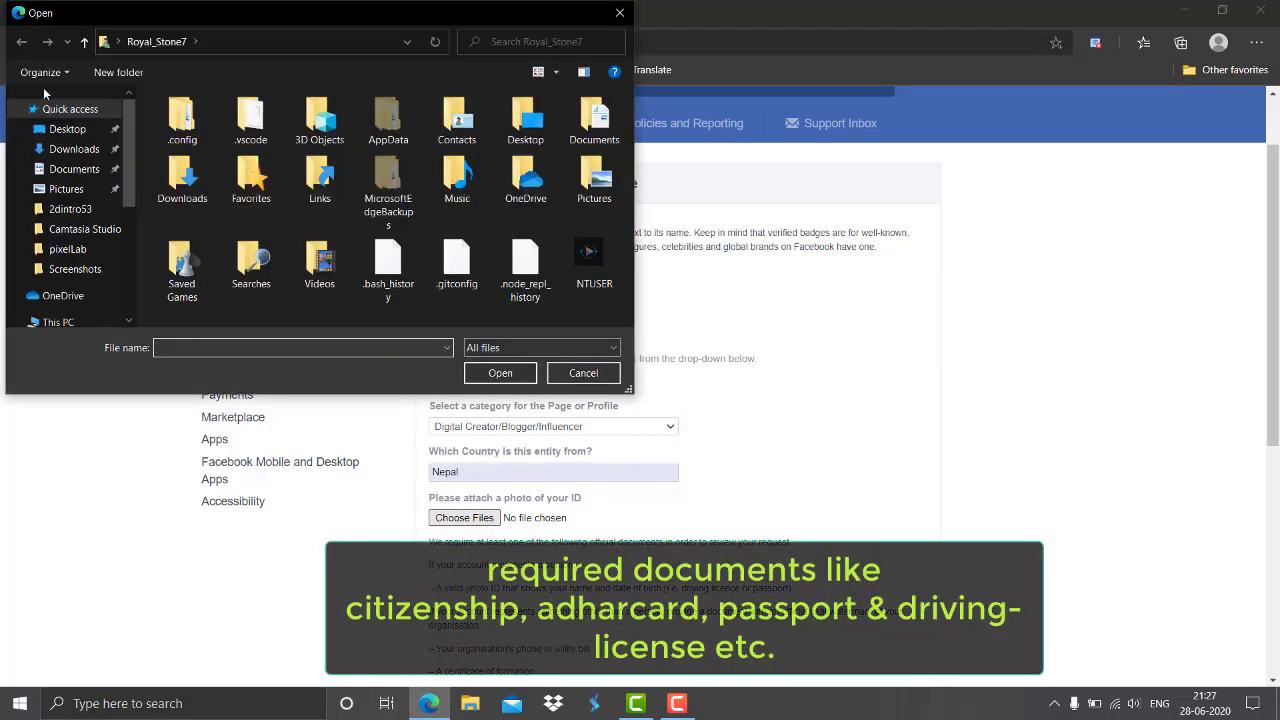
click(68, 130)
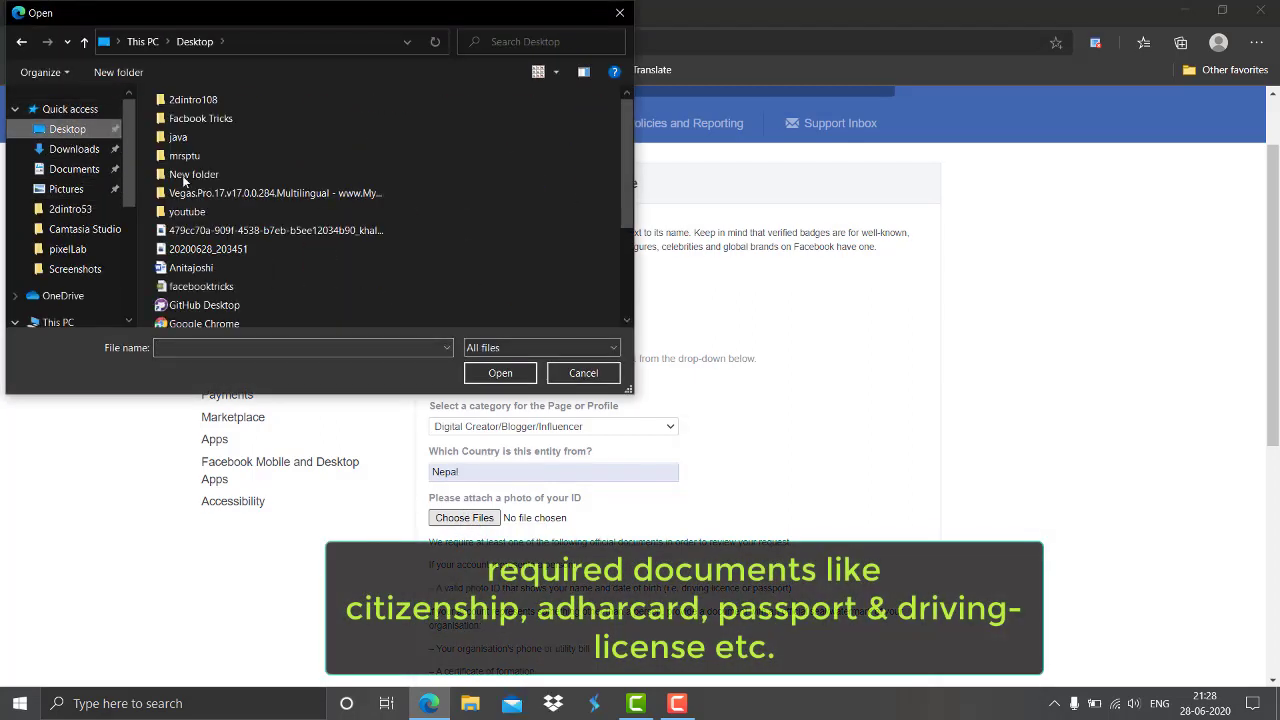
scroll(180, 240, down, 3)
scroll(224, 229, up, 3)
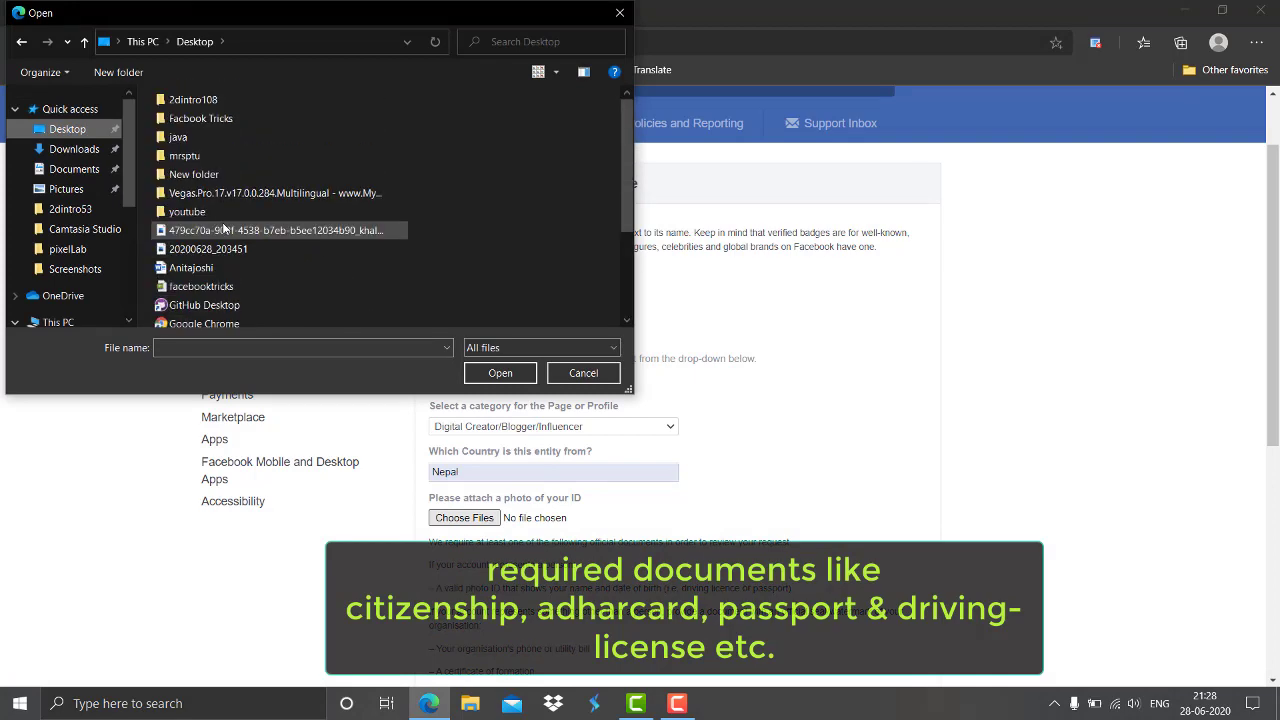
double_click(226, 230)
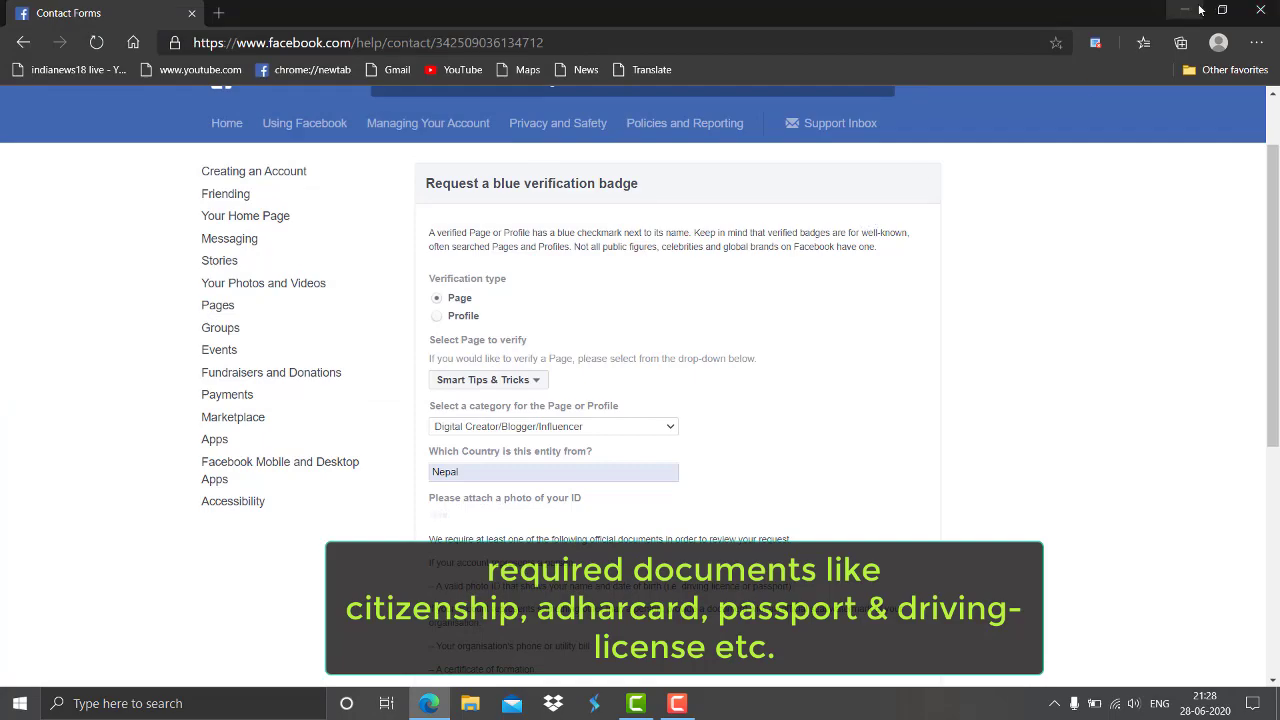
click(1200, 9)
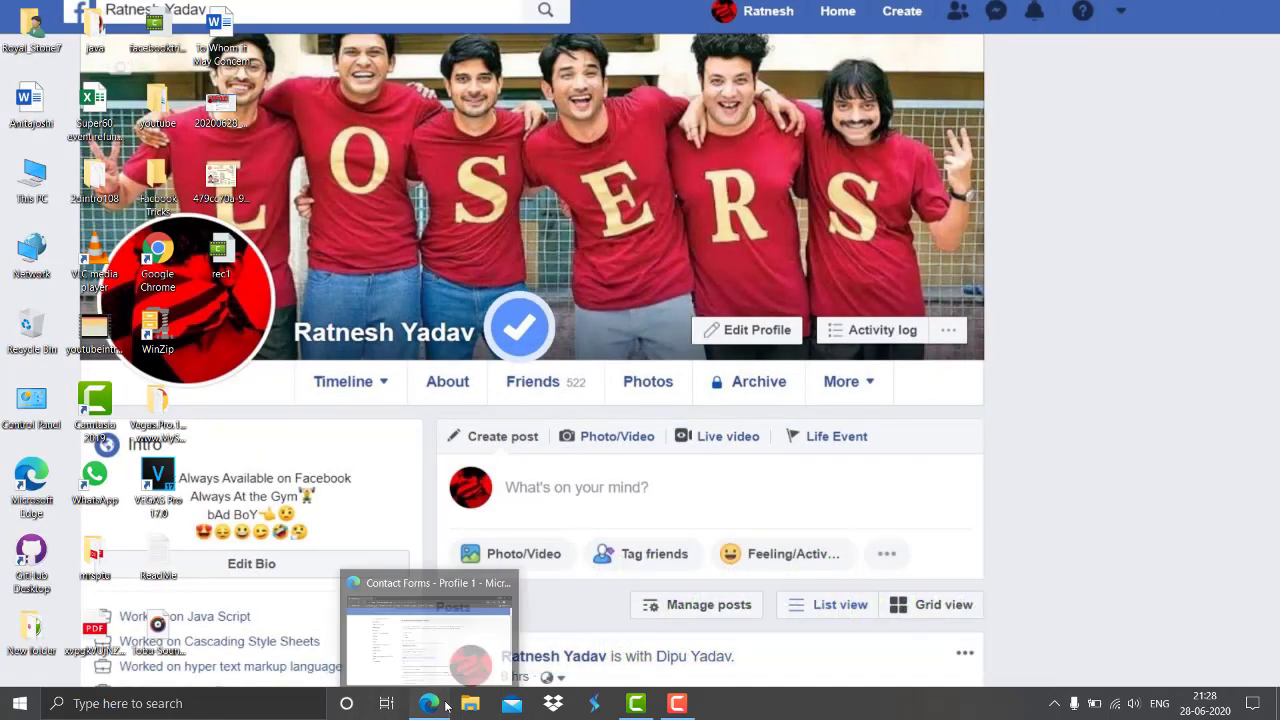
click(446, 706)
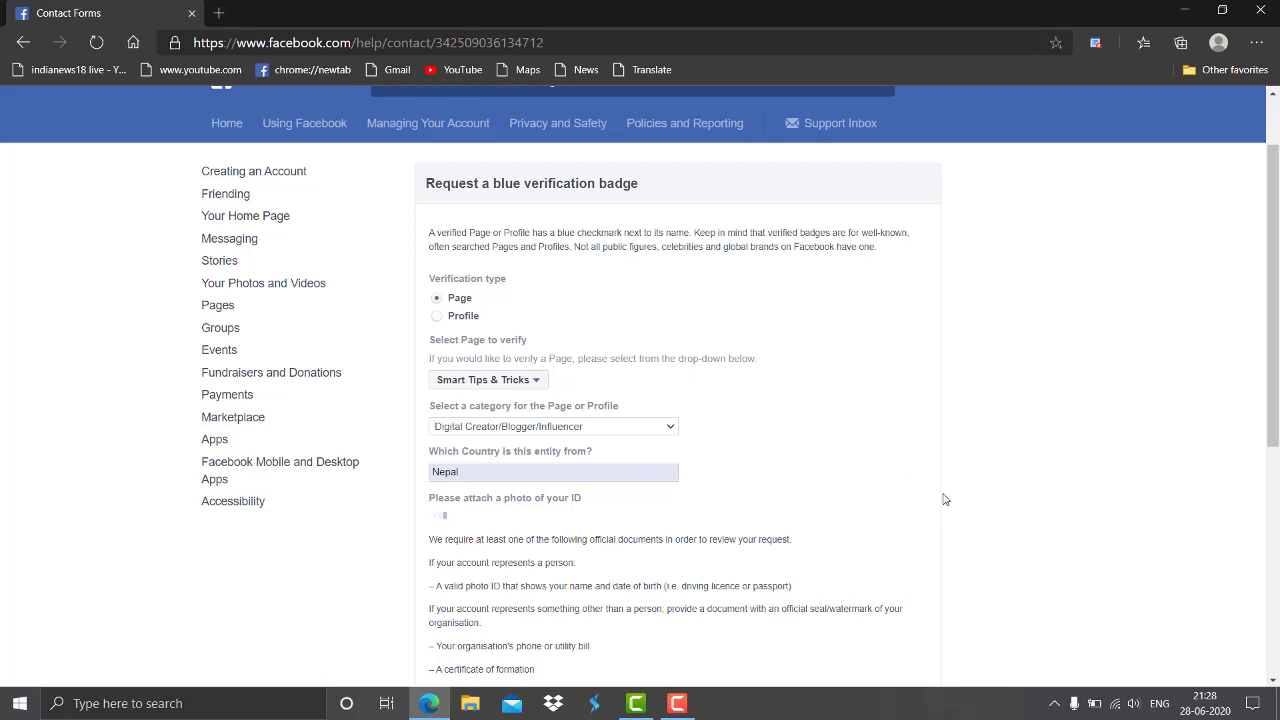
scroll(463, 462, down, 1)
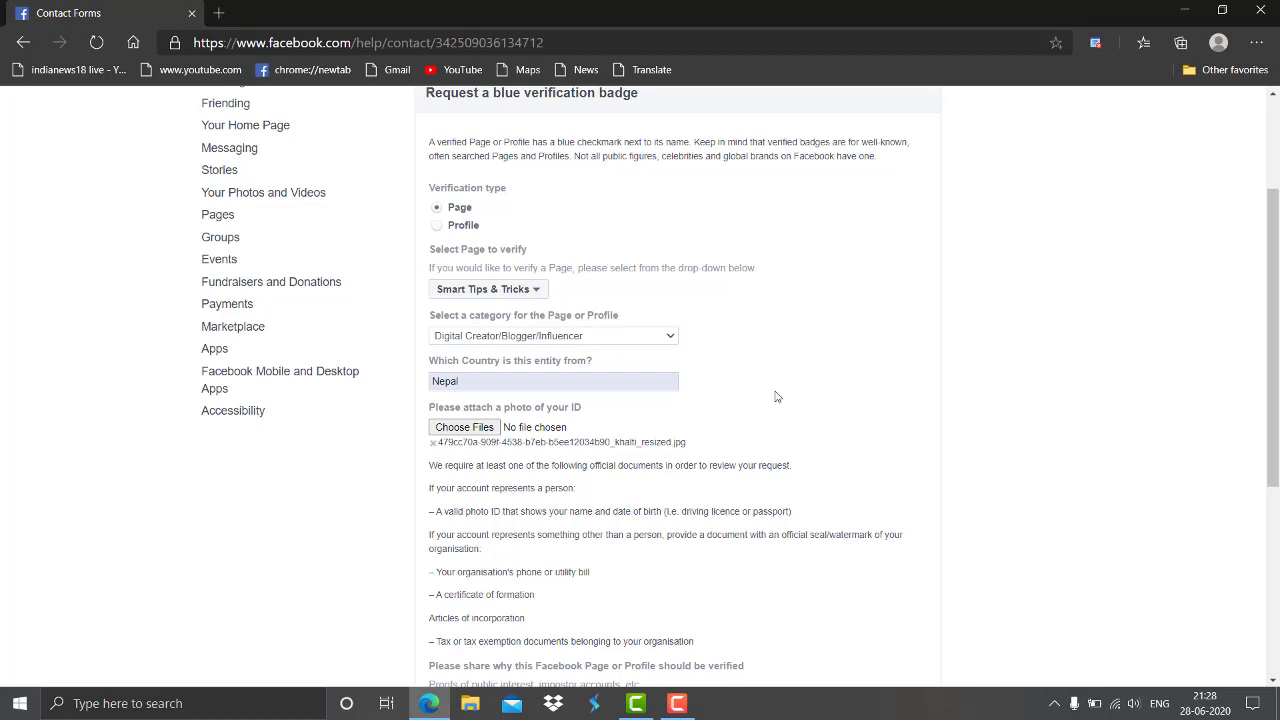
Step: Enter "to grow and publicity my youtube channel as well as facebook page" as the reason the Page should be verified
scroll(614, 436, down, 1)
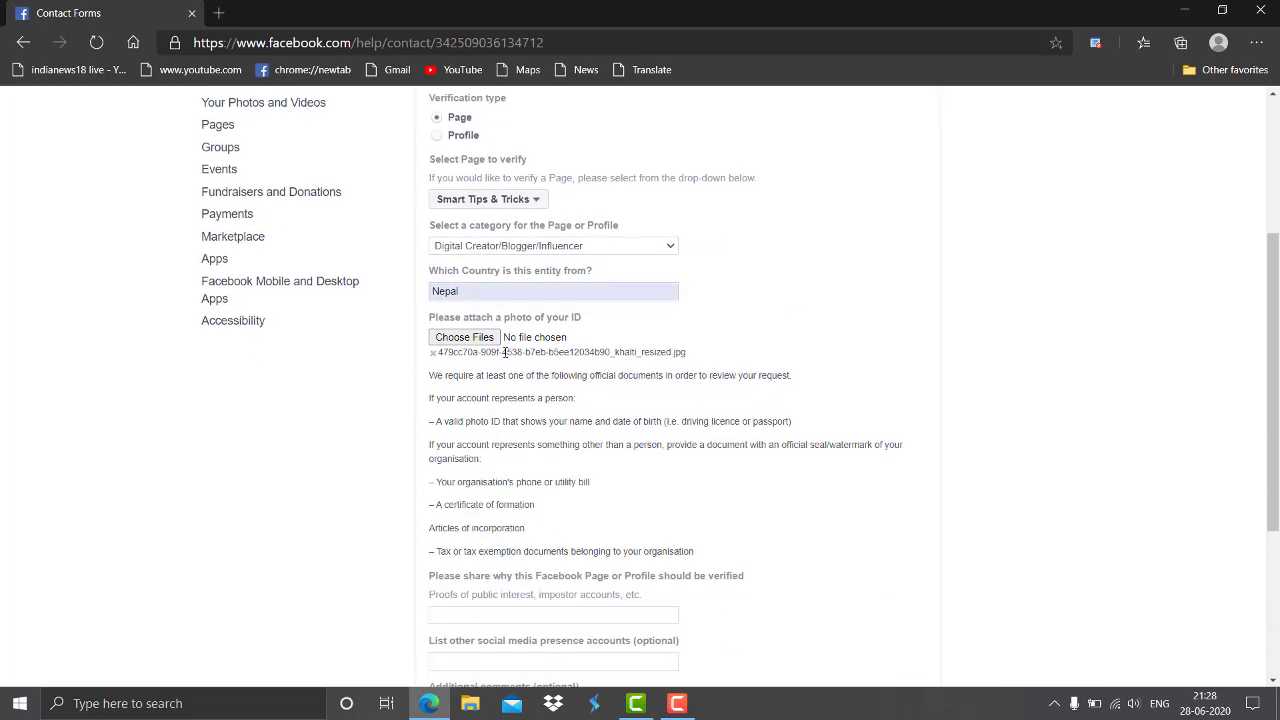
scroll(541, 408, down, 2)
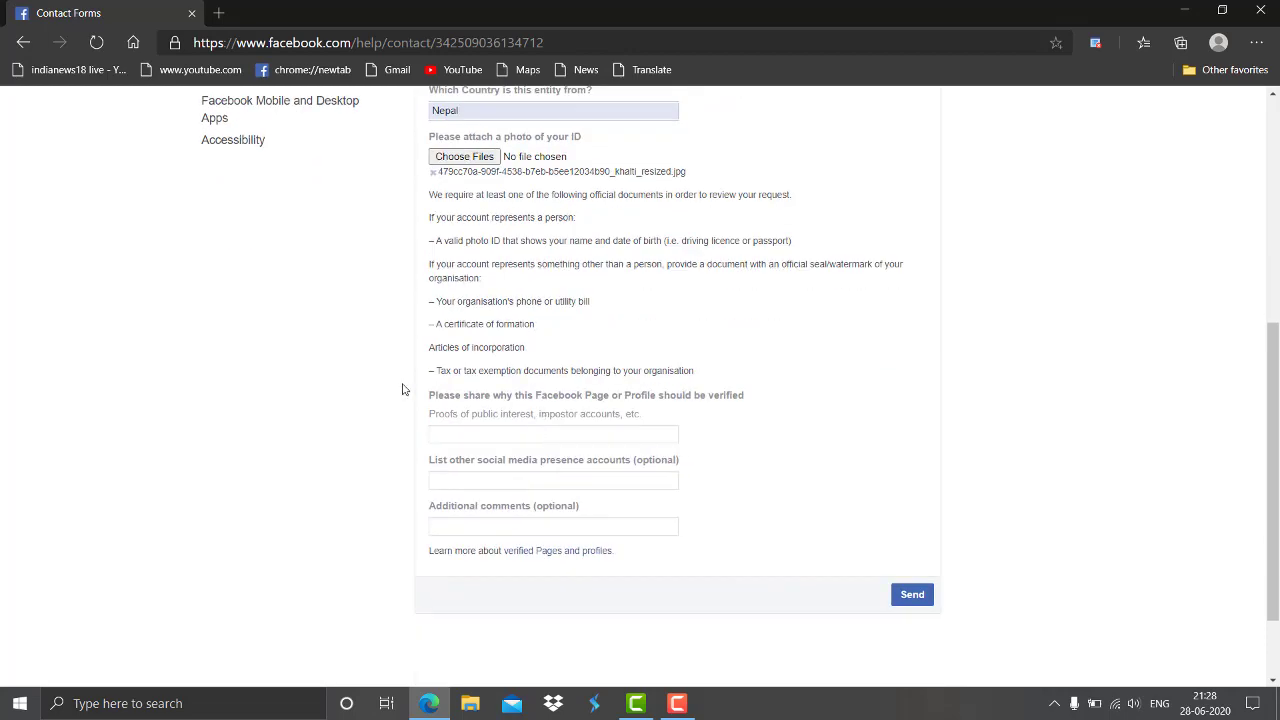
click(492, 436)
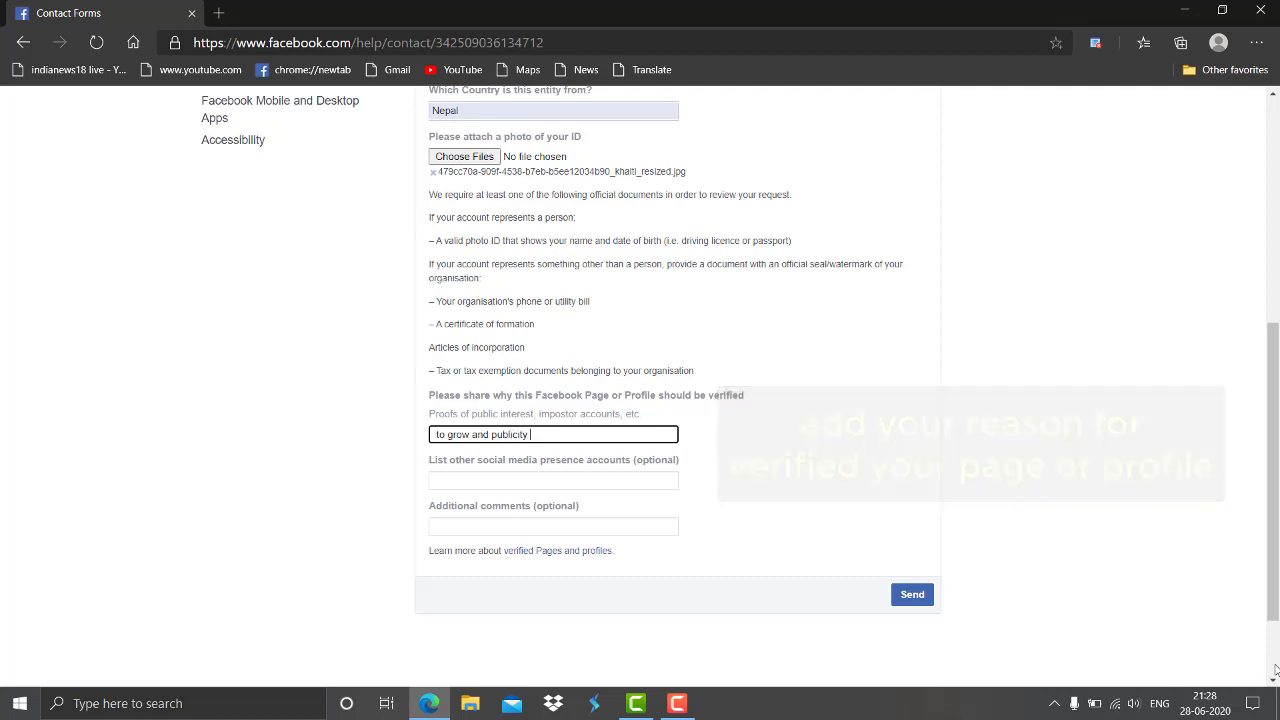
text(my youtube channel as well as)
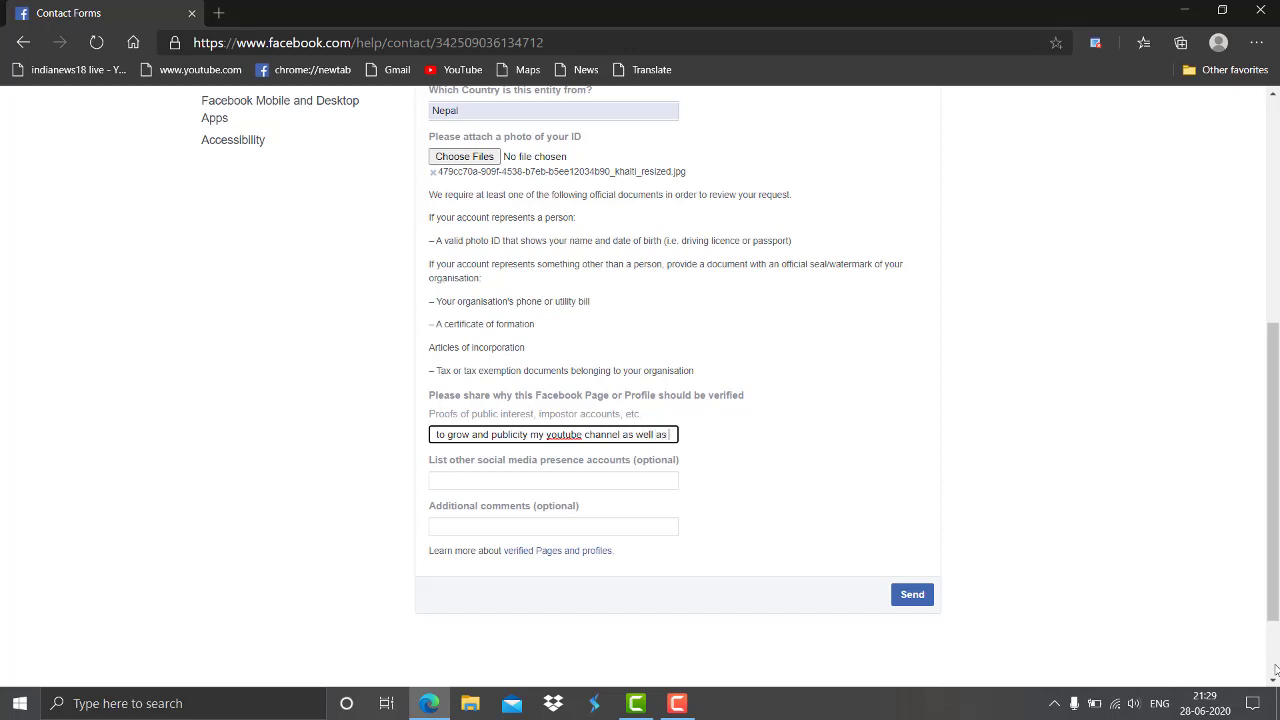
text(faceb)
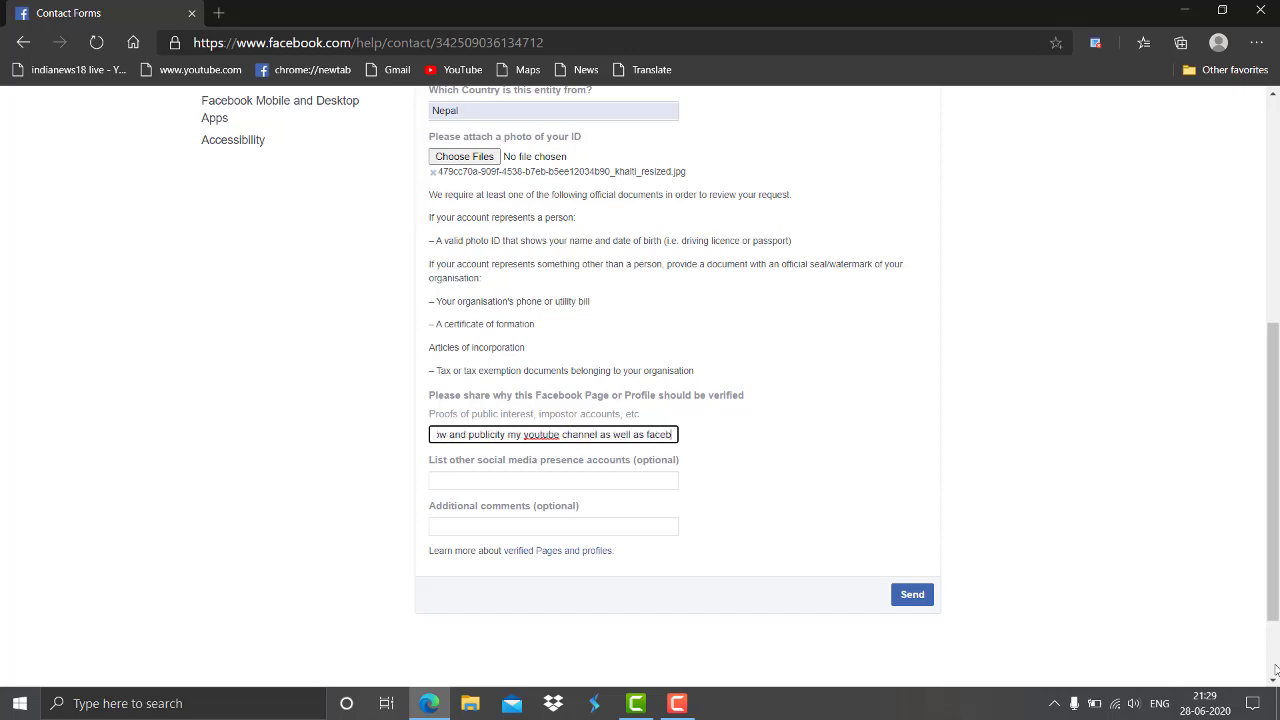
text(ook pag)
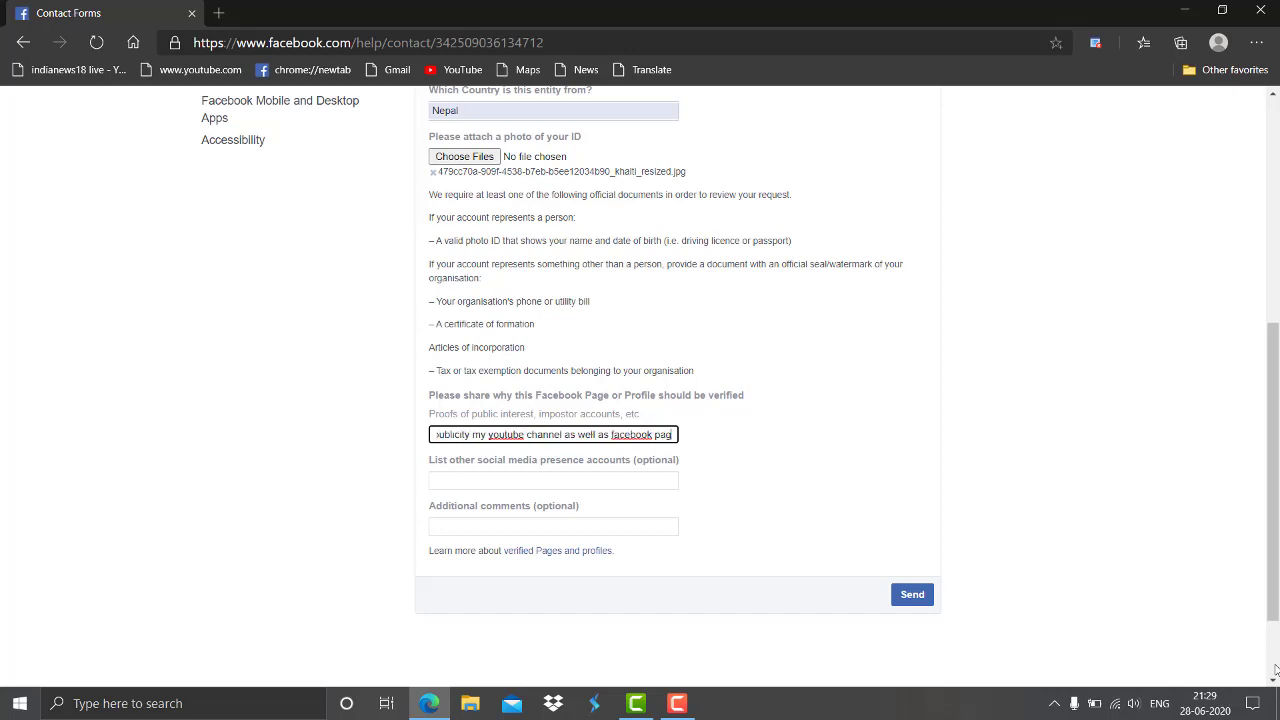
text(e.)
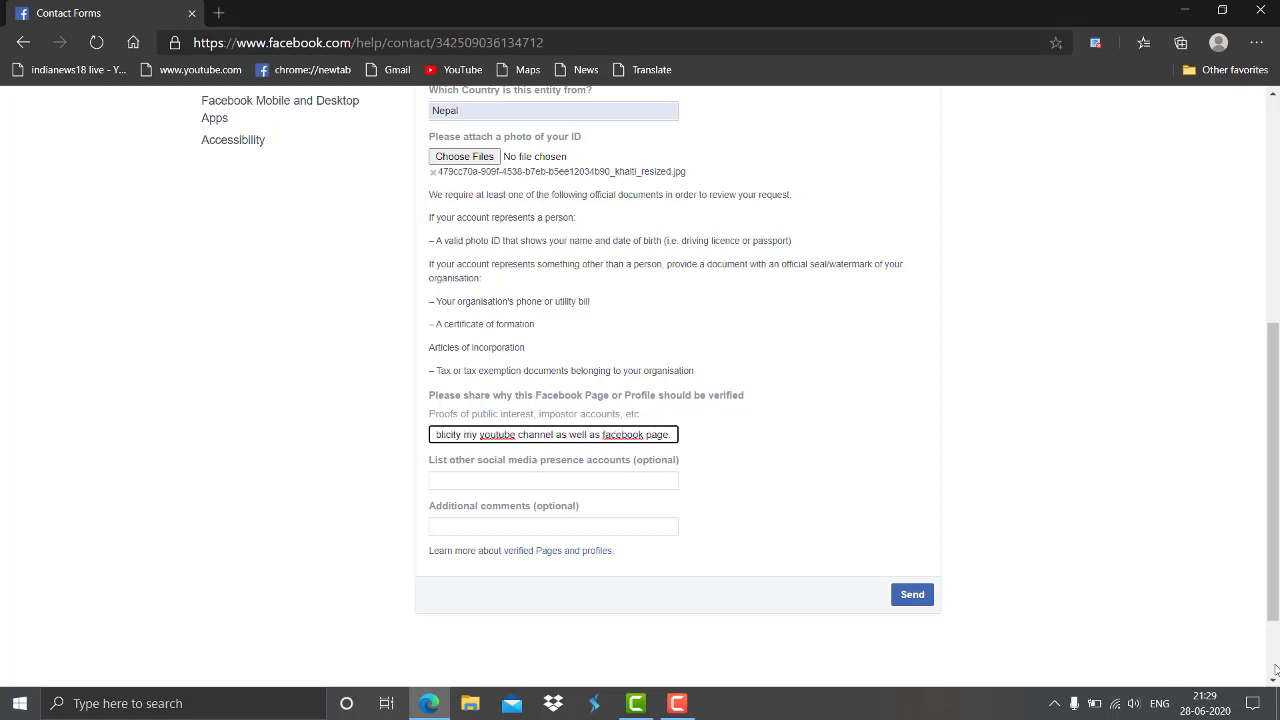
key(BackSpace)
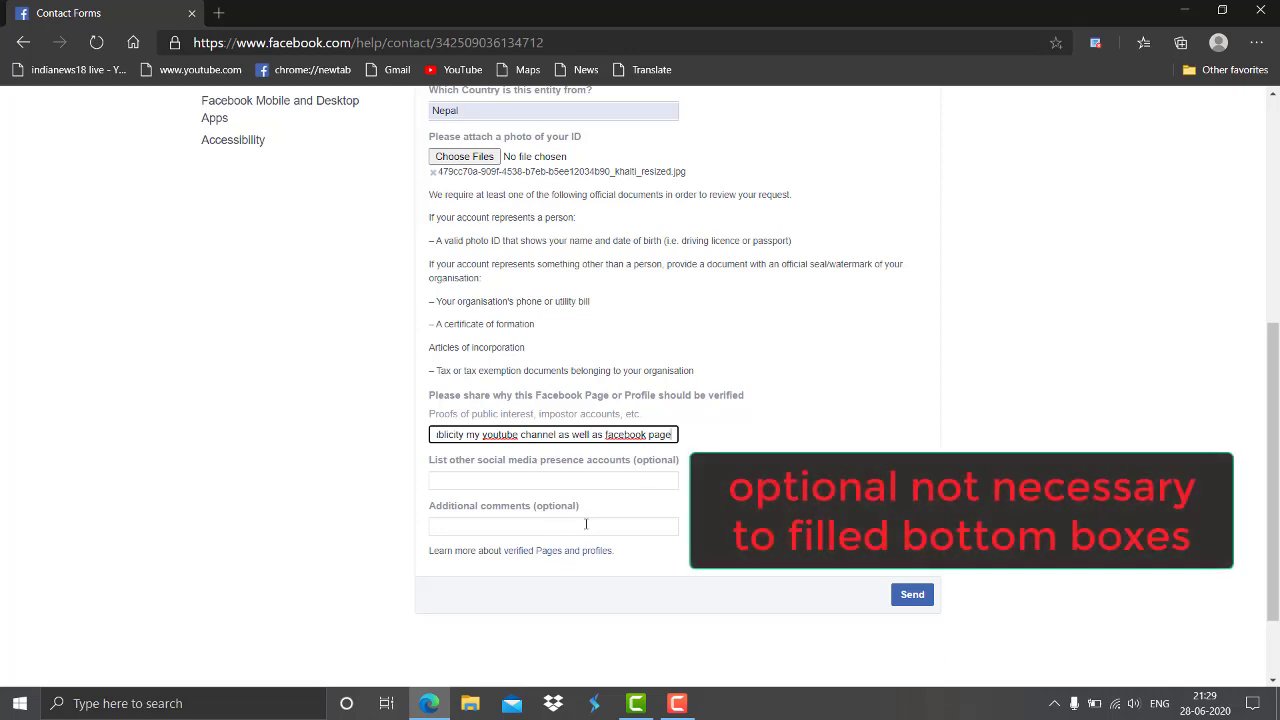
Step: Review the completed verification form and send the request, leaving the optional fields empty
scroll(1036, 570, up, 3)
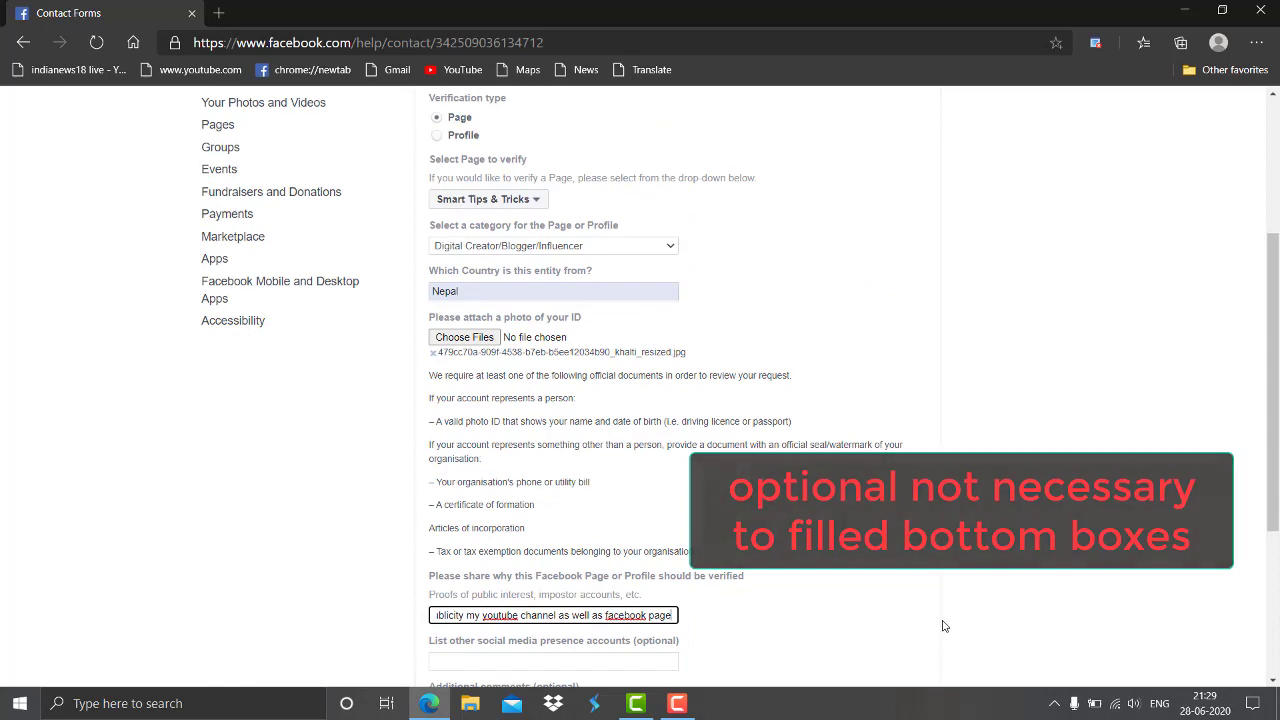
scroll(946, 627, down, 3)
click(920, 603)
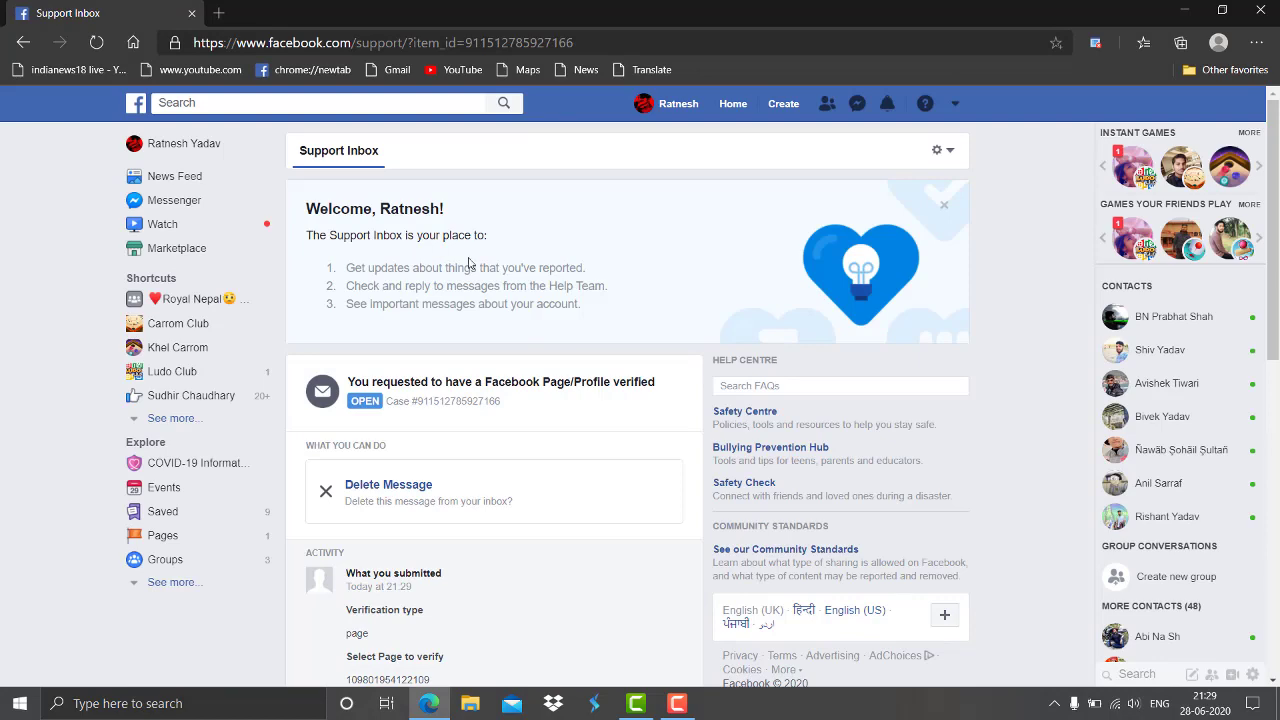
Step: Review the submitted verification request's details and attachment in the Support Inbox
scroll(470, 263, down, 3)
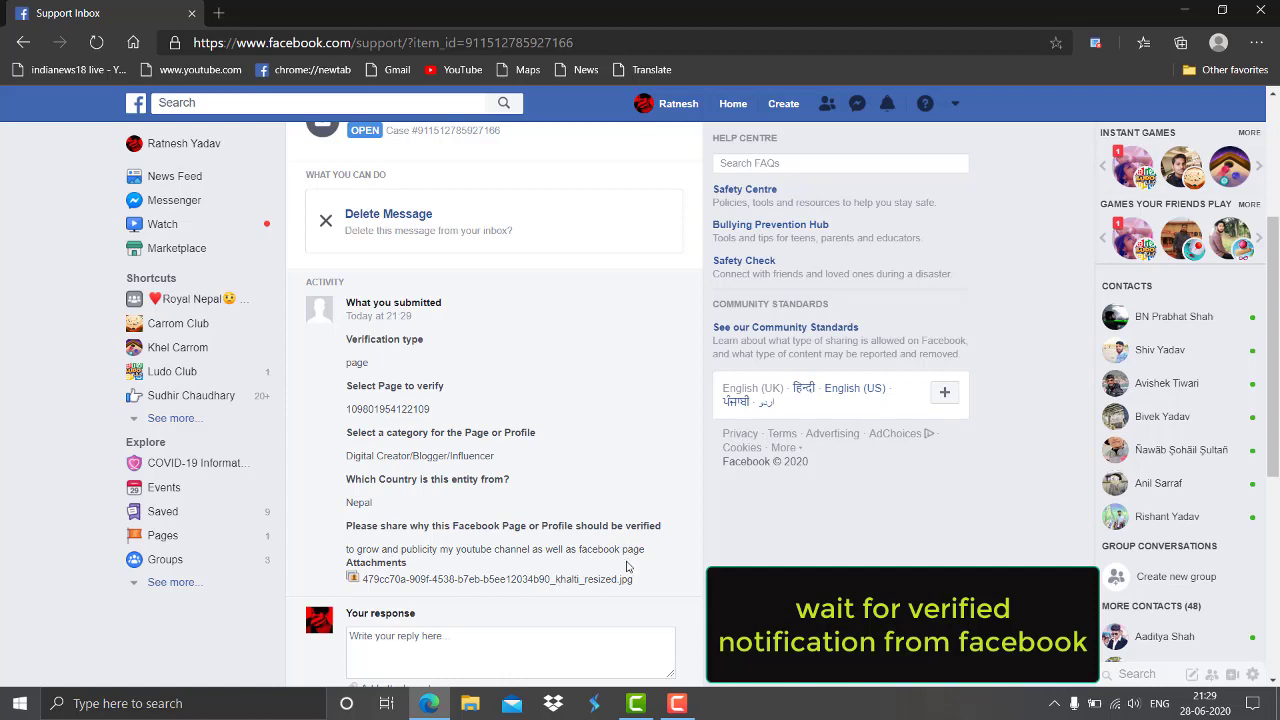
scroll(627, 567, down, 1)
scroll(557, 523, up, 2)
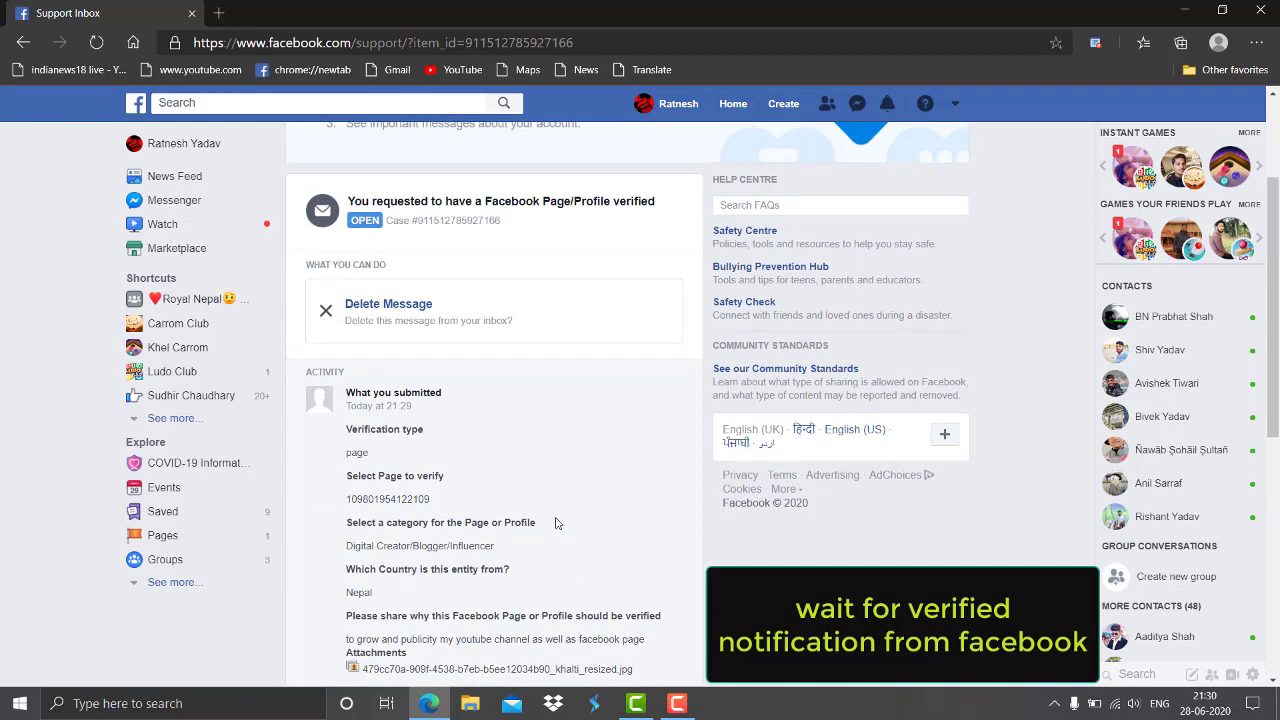
scroll(557, 523, down, 1)
scroll(578, 536, down, 1)
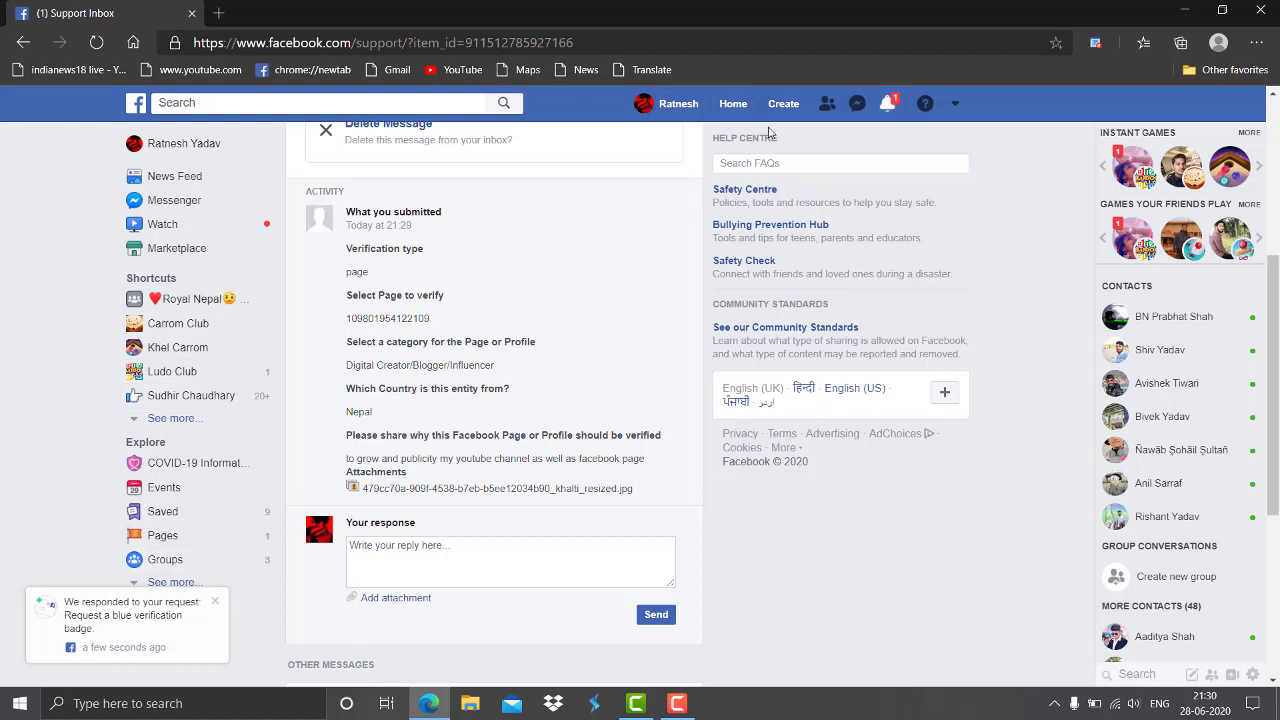
Step: Open the notification about the response to the blue verification badge request and read Facebook's reply
click(889, 106)
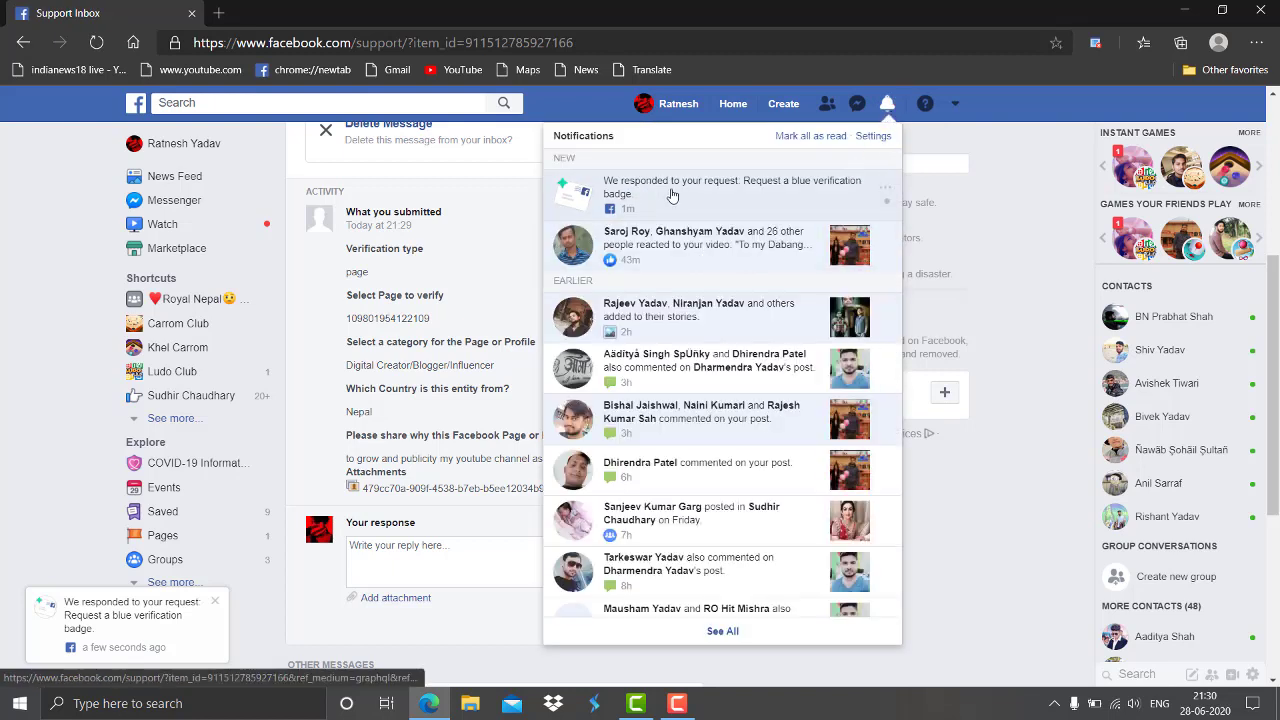
click(743, 204)
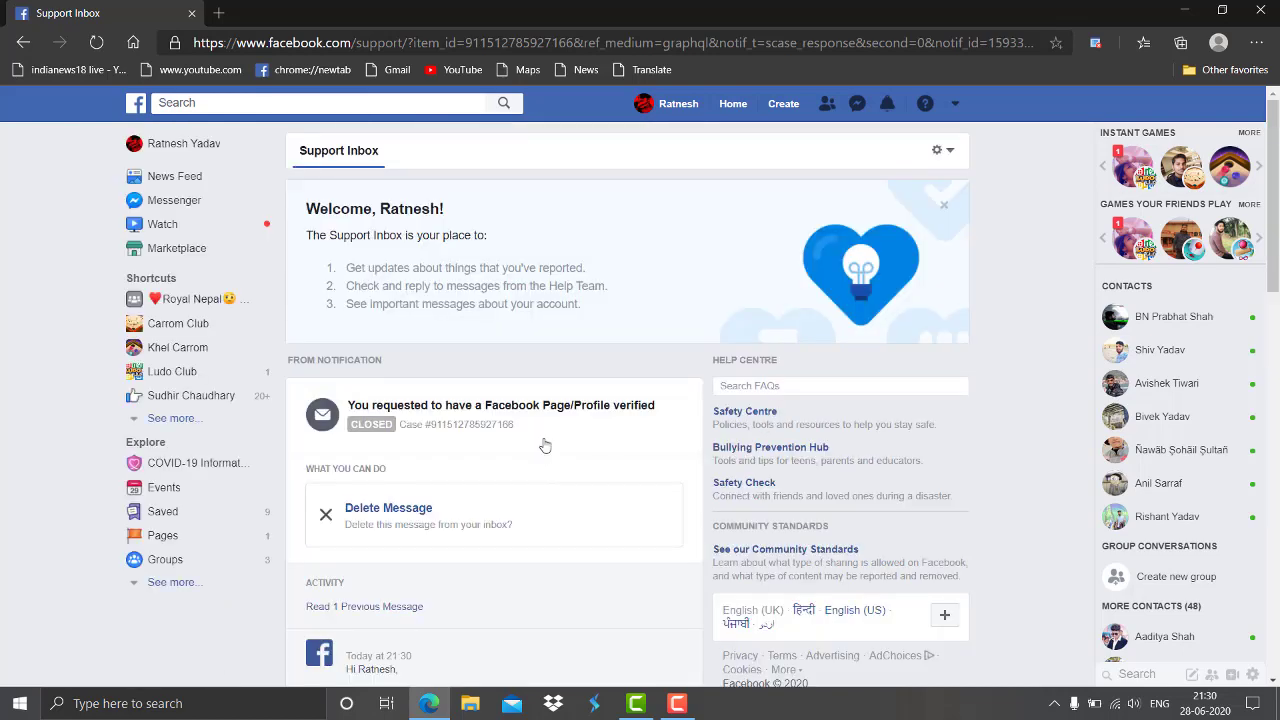
scroll(555, 377, down, 1)
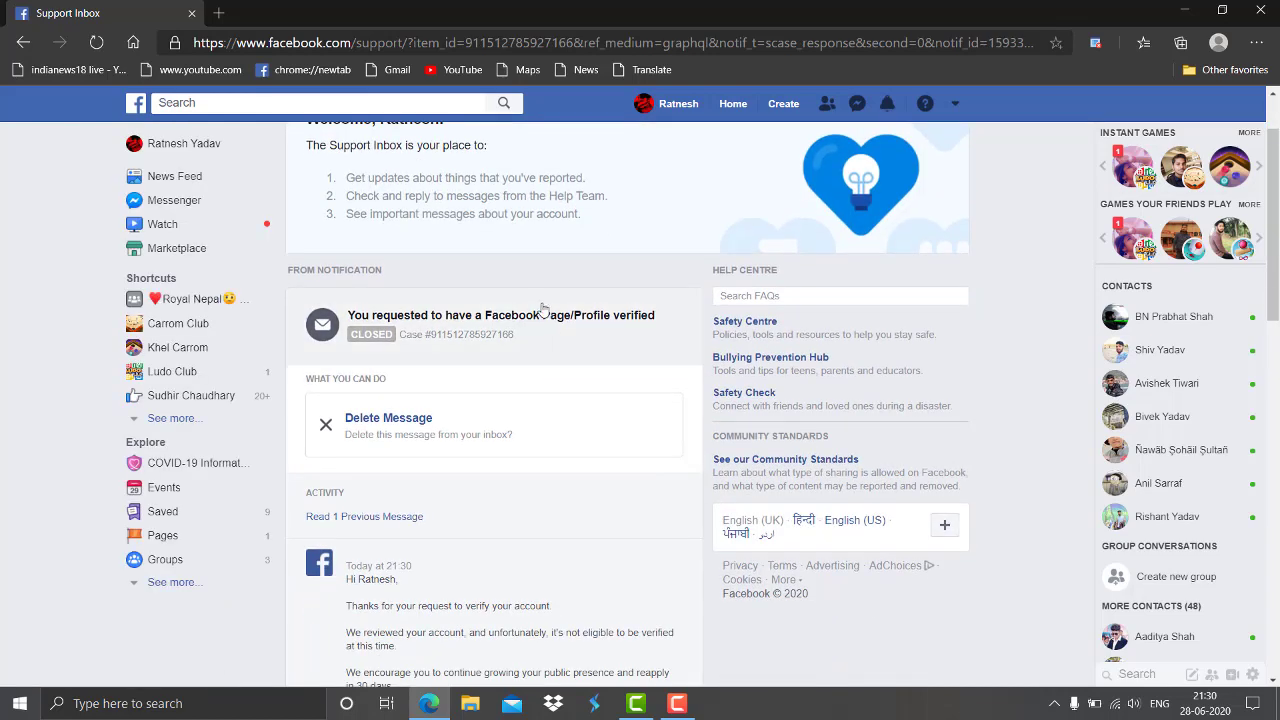
scroll(461, 266, up, 1)
scroll(421, 266, down, 4)
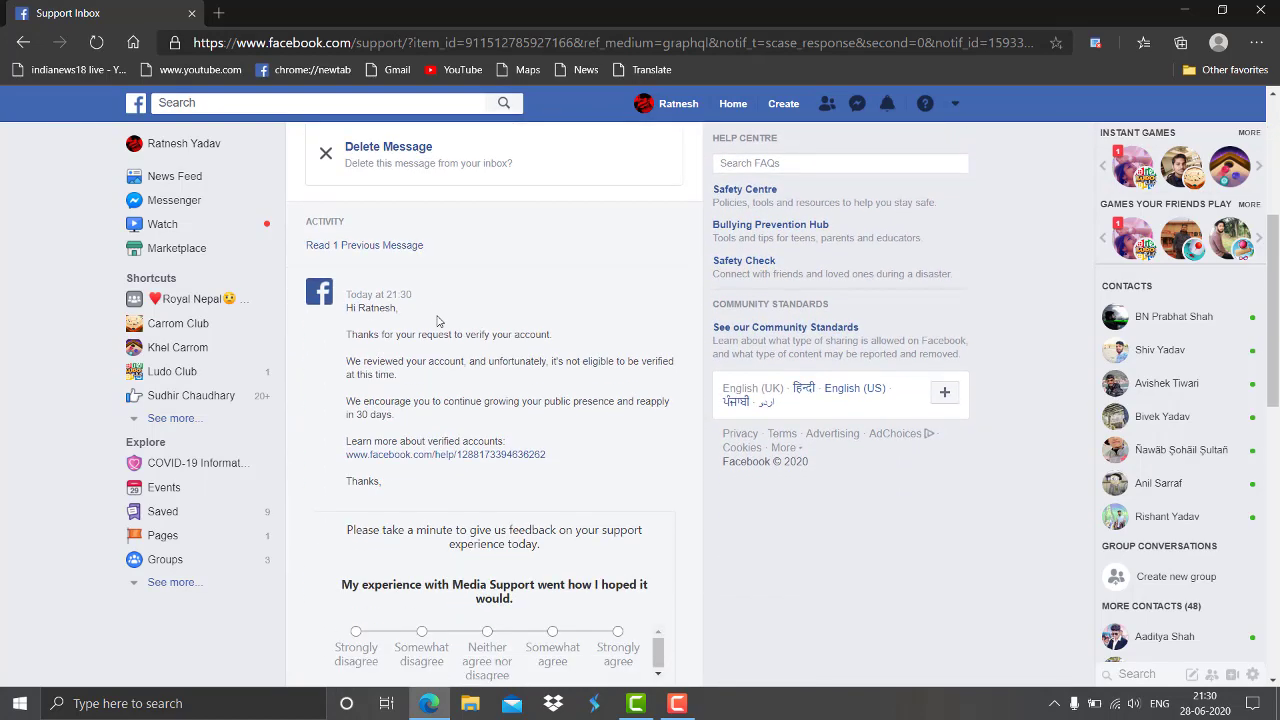